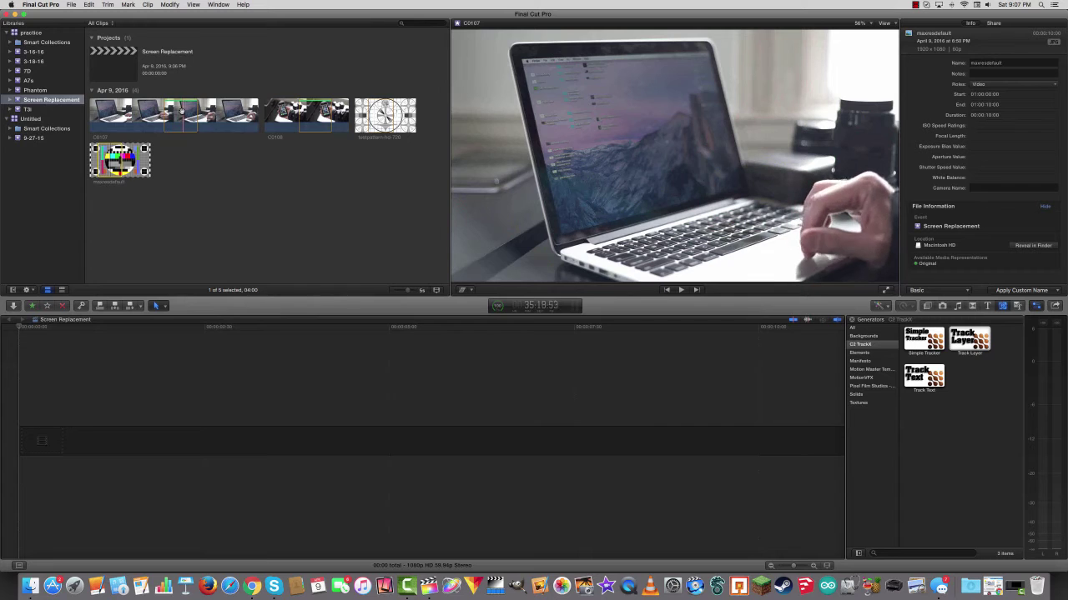
# Step: Add C0107 to the timeline, then connect testpattern-hd-720 above it at the start, ending at 4:05
pyautogui.moveTo(183, 111); pyautogui.dragTo(121, 461)
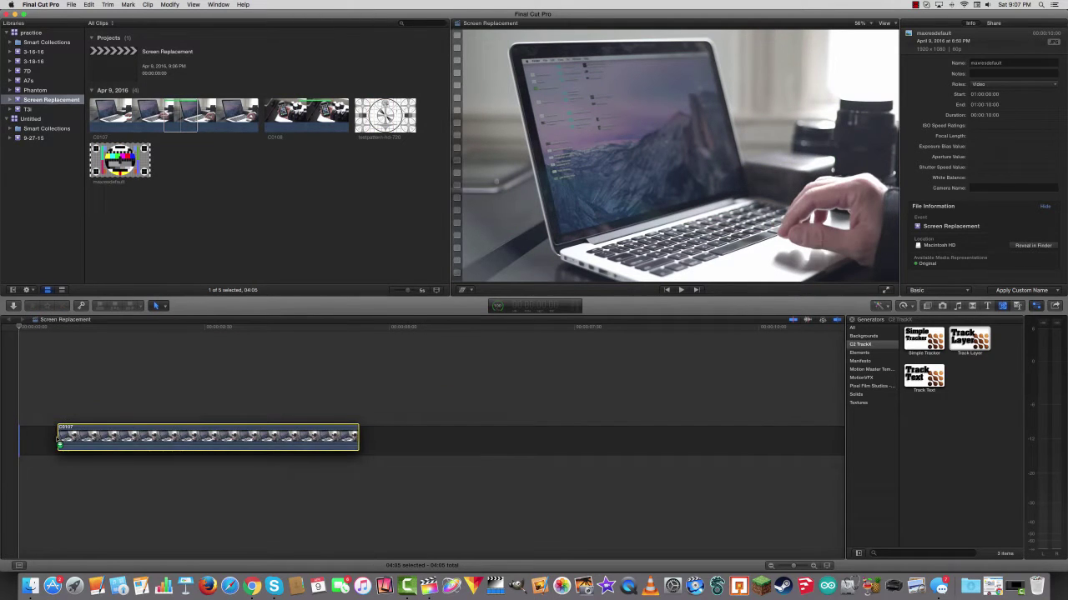
pyautogui.hotkey('shift', 'z')
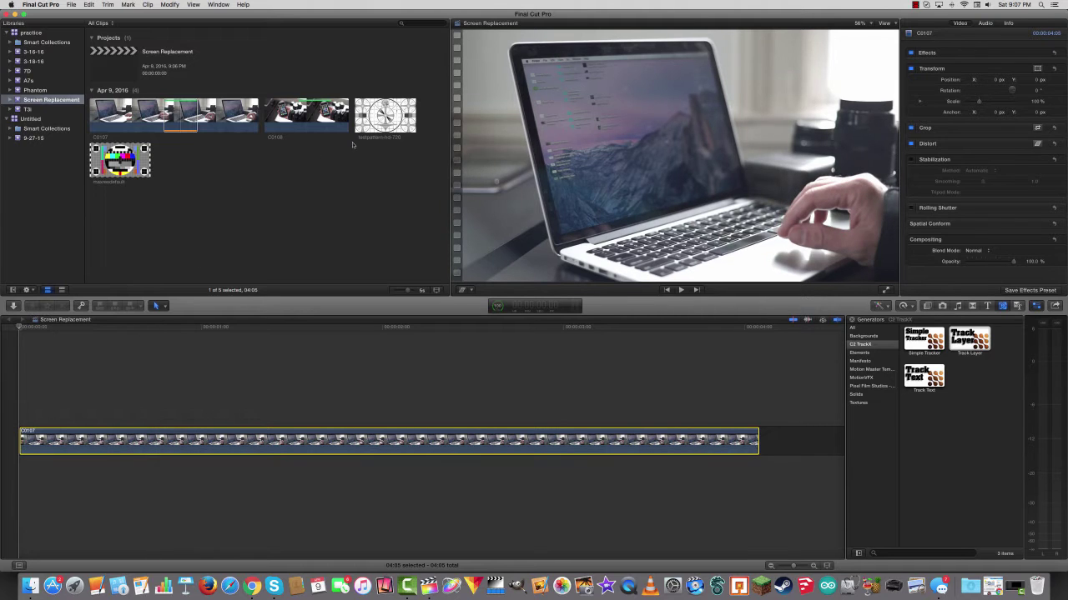
pyautogui.click(377, 119)
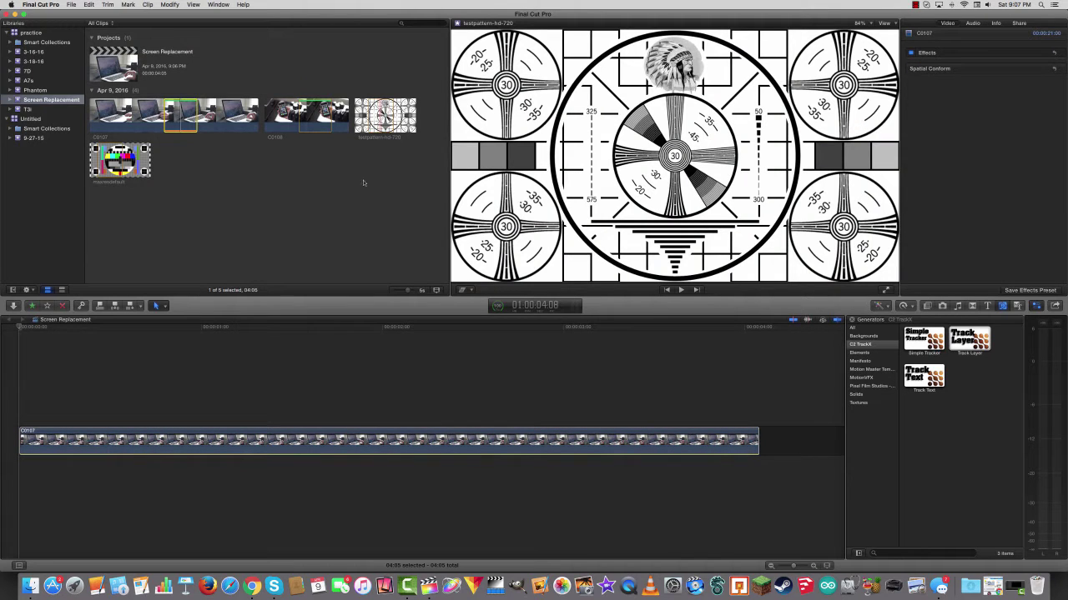
pyautogui.moveTo(380, 116); pyautogui.dragTo(4, 388)
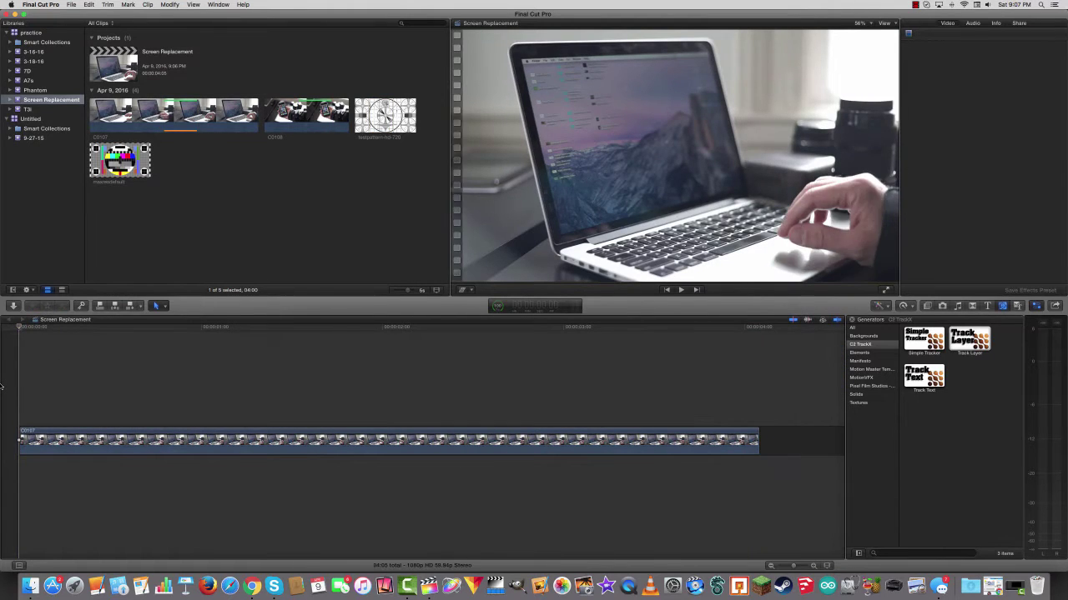
pyautogui.press('q')
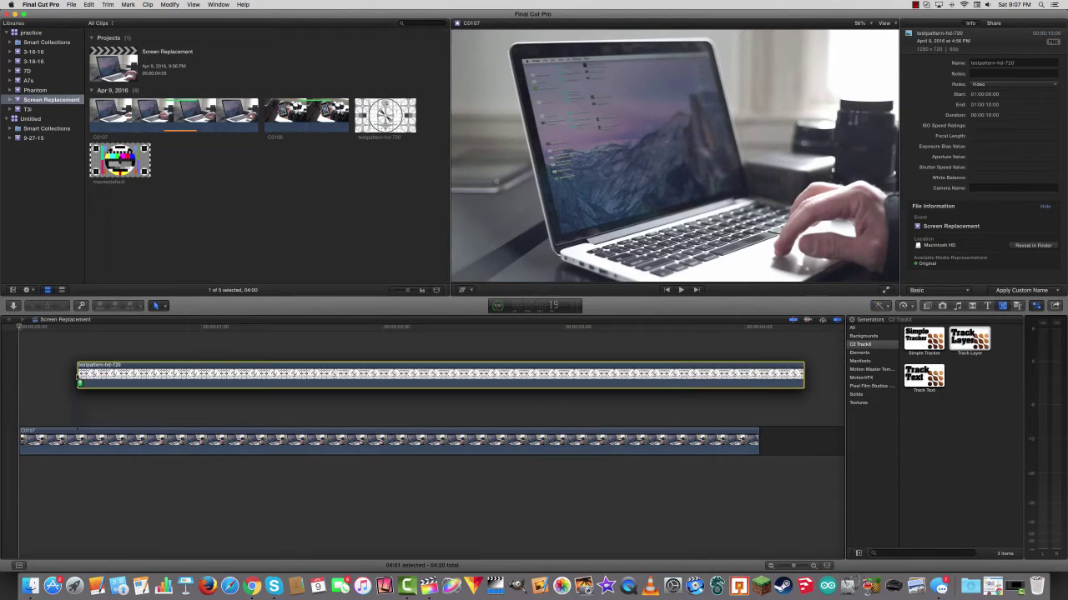
pyautogui.click(749, 409)
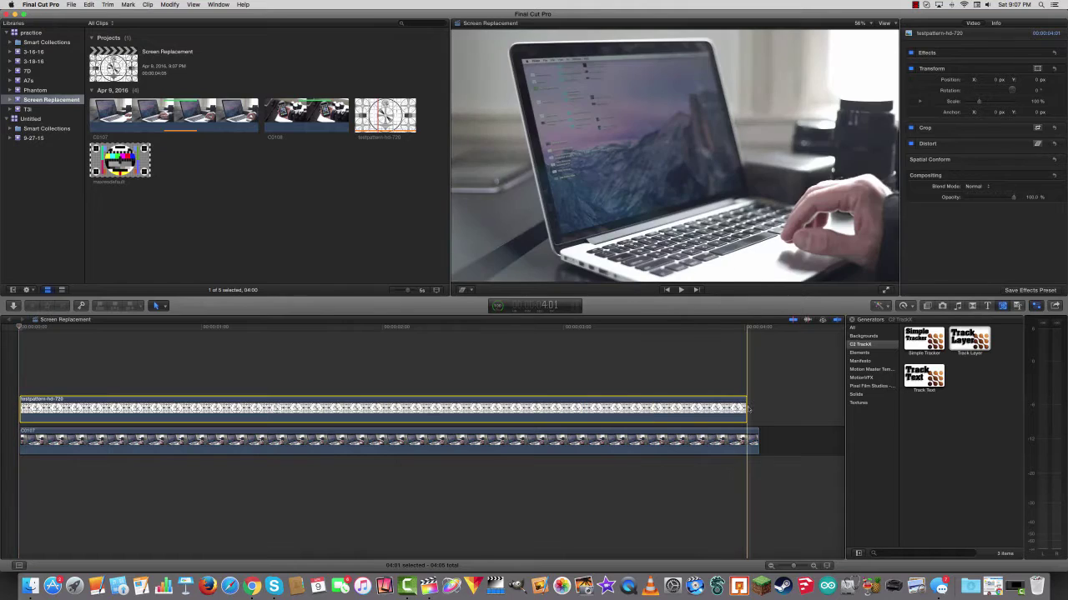
pyautogui.moveTo(749, 409); pyautogui.dragTo(758, 409)
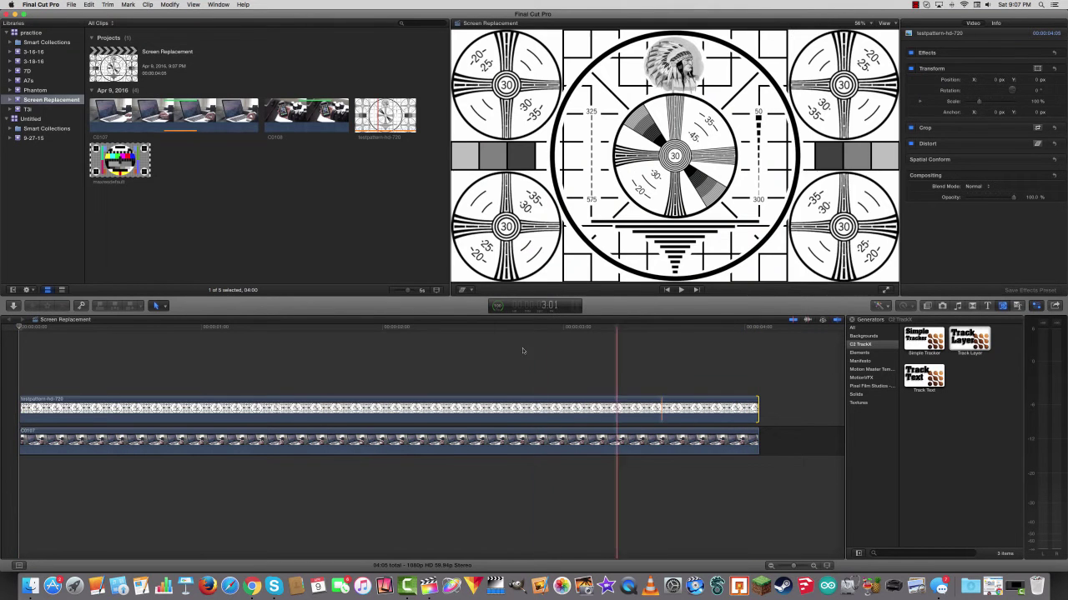
# Step: Switch the viewer's on-screen controls to Distort mode with the test pattern selected
pyautogui.click(462, 290)
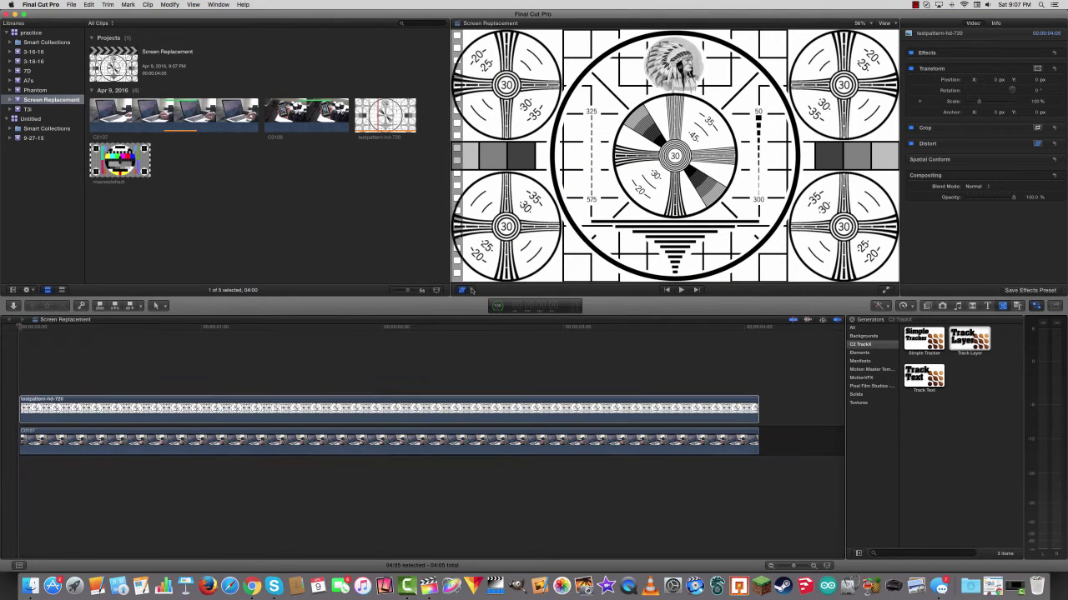
pyautogui.click(471, 290)
pyautogui.click(492, 320)
pyautogui.click(140, 411)
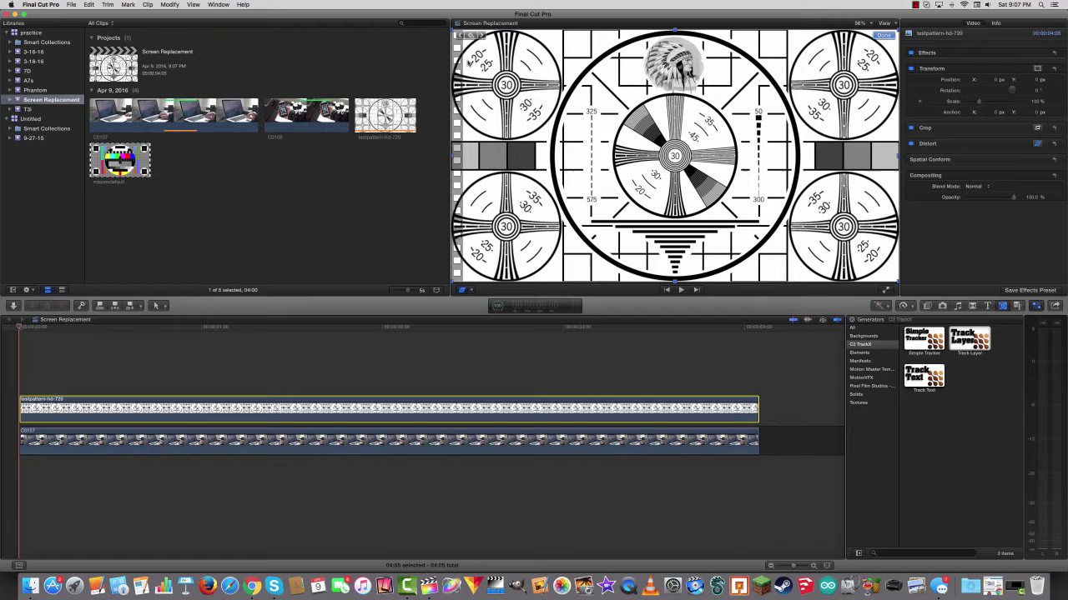
# Step: Pin all four test-pattern corners roughly onto the laptop screen's corners
pyautogui.moveTo(454, 32); pyautogui.dragTo(519, 58)
pyautogui.moveTo(898, 34); pyautogui.dragTo(710, 51)
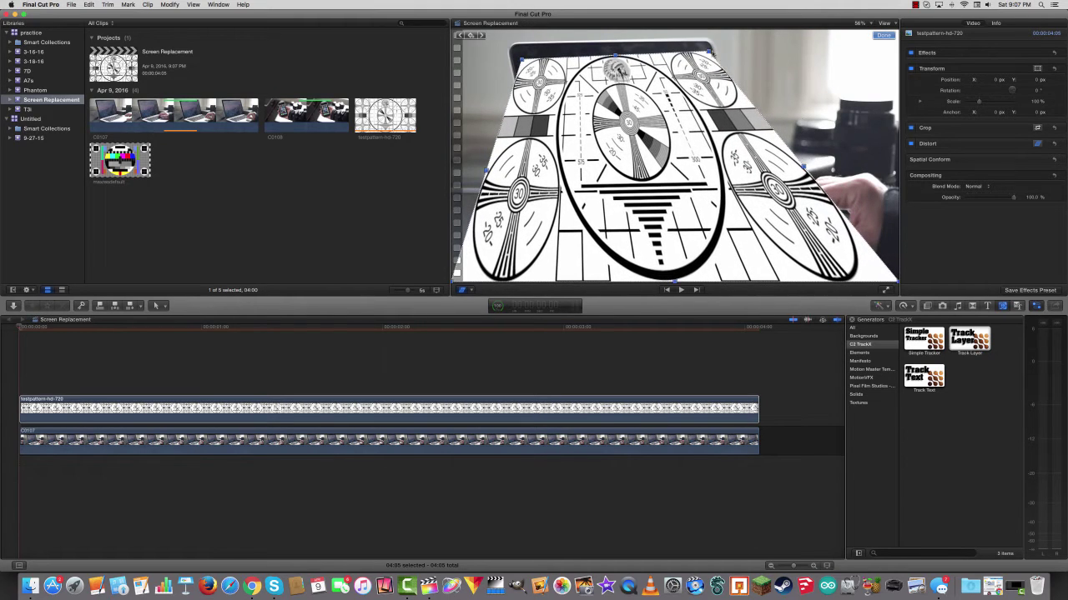
pyautogui.moveTo(898, 283); pyautogui.dragTo(737, 187)
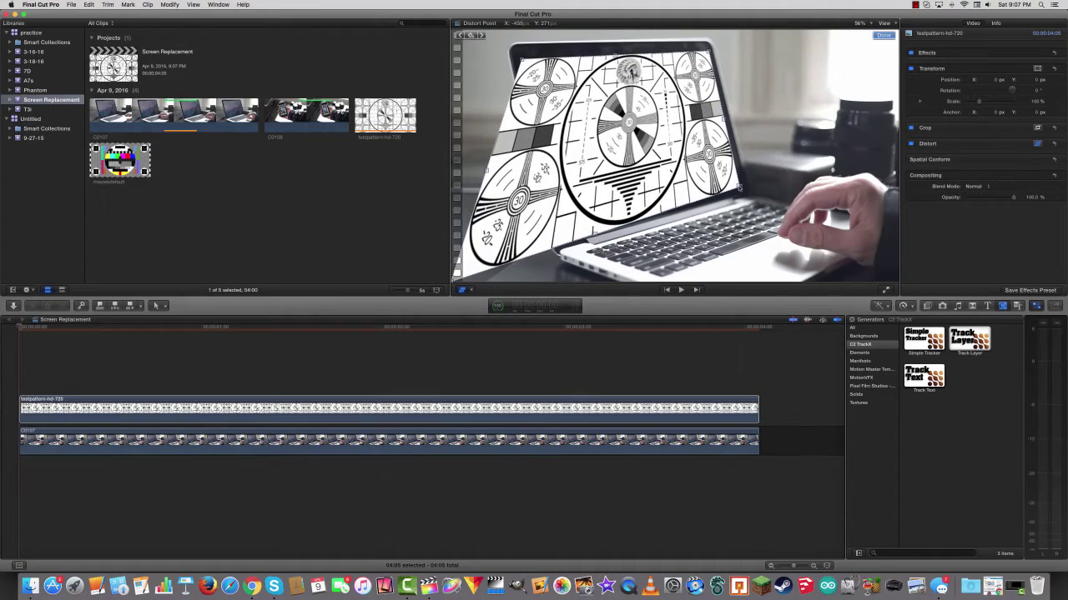
pyautogui.moveTo(455, 283); pyautogui.dragTo(534, 249)
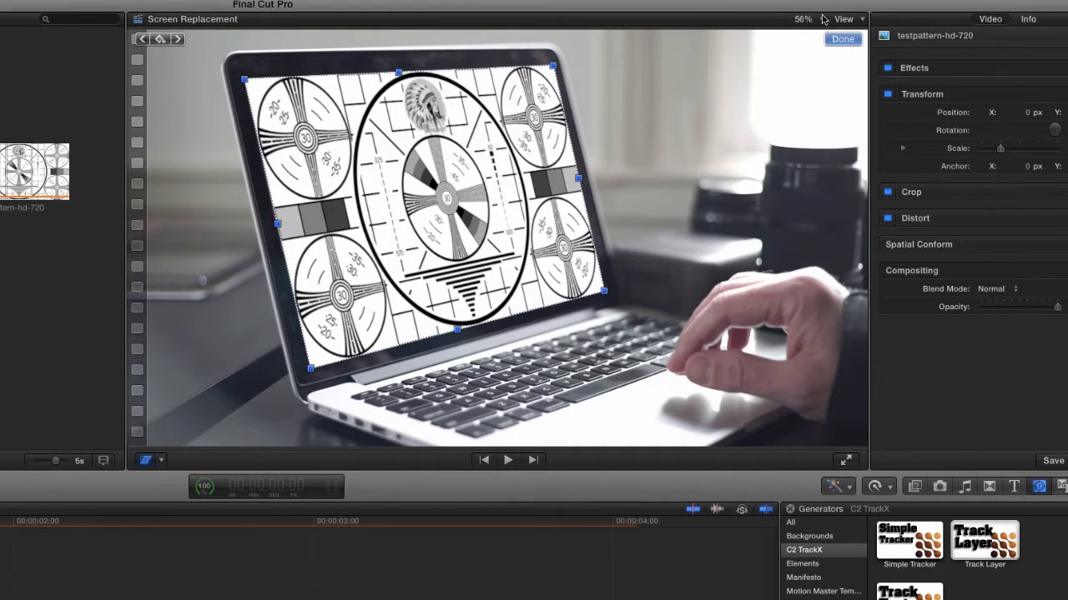
# Step: Zoom the viewer to 200% and nudge the top-left and top-right corners onto the screen edges
pyautogui.click(823, 18)
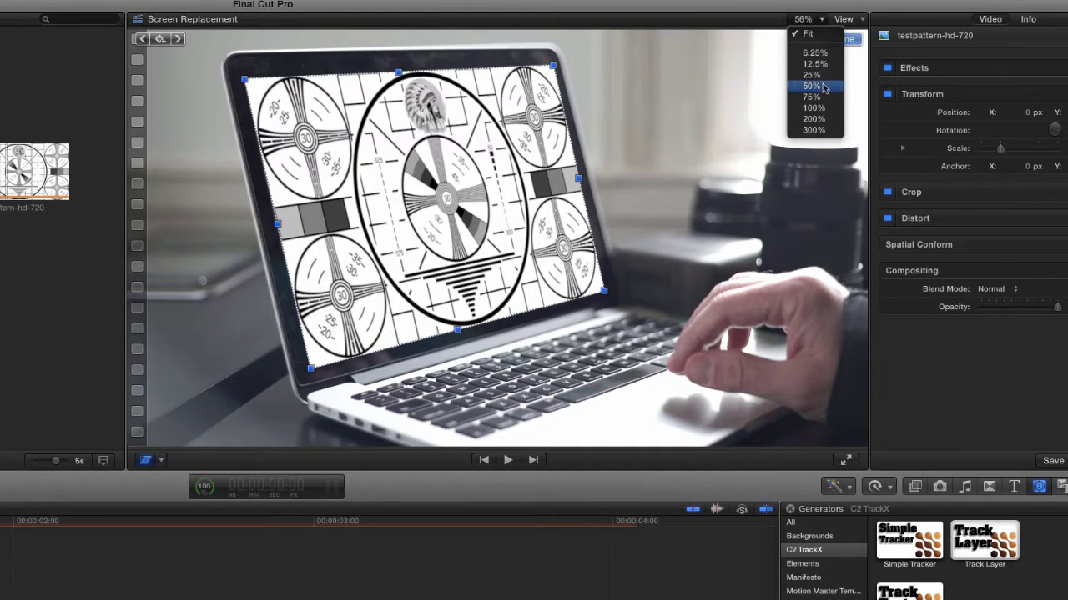
pyautogui.click(814, 119)
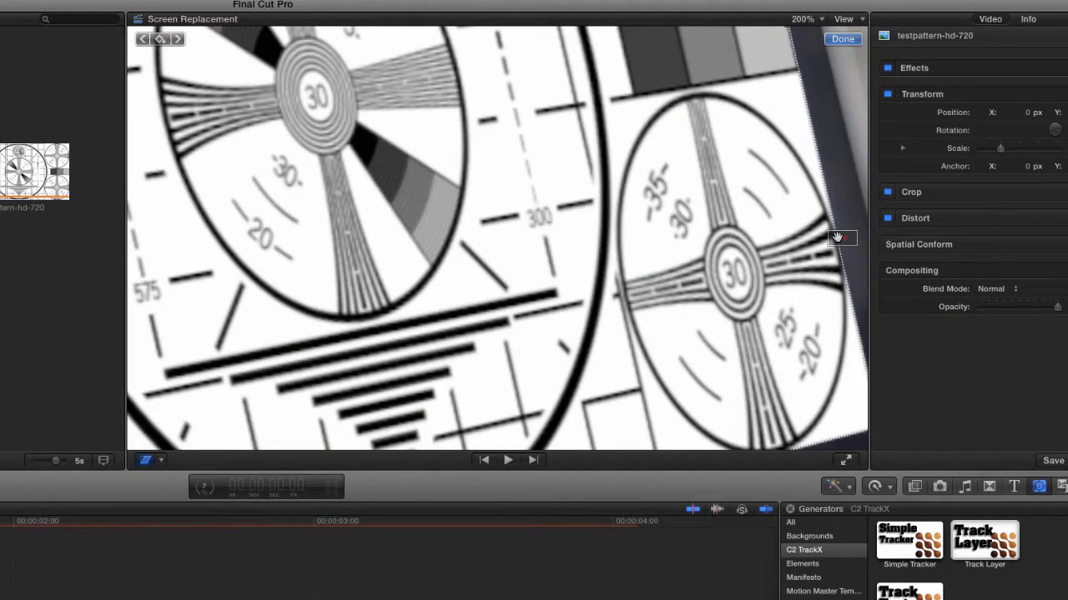
pyautogui.hscroll(-10, 837, 239)
pyautogui.scroll(5, 837, 238)
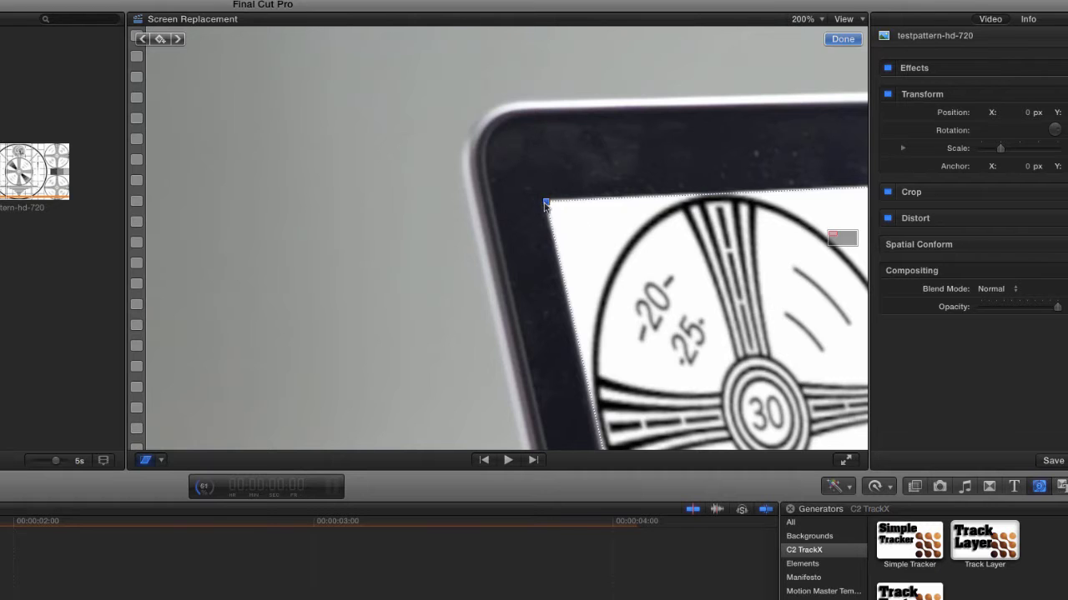
pyautogui.moveTo(544, 206); pyautogui.dragTo(545, 197)
pyautogui.hscroll(5, 833, 232)
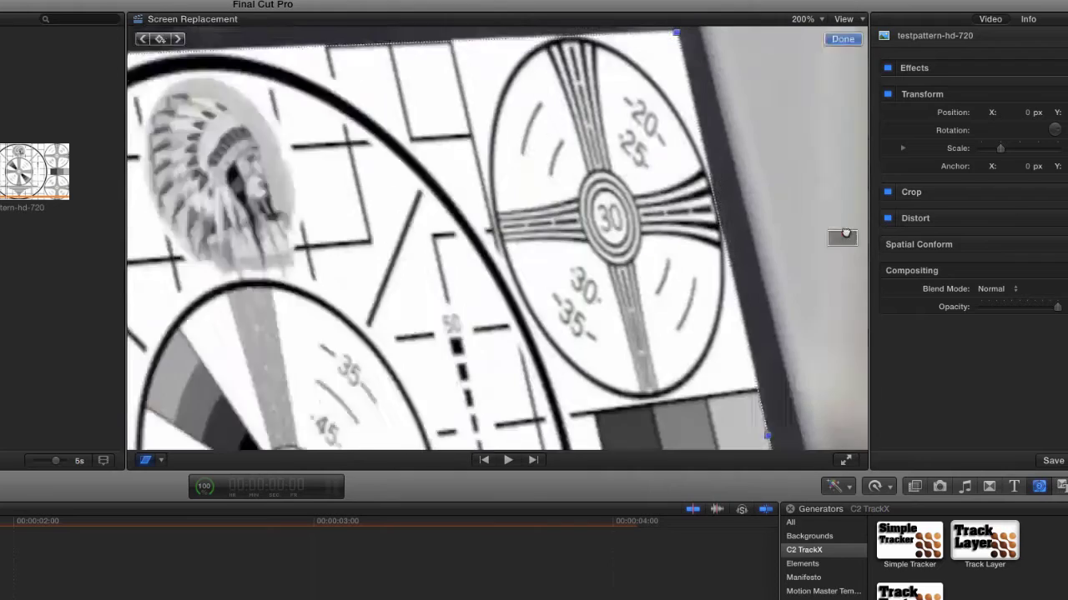
pyautogui.moveTo(376, 154); pyautogui.dragTo(371, 149)
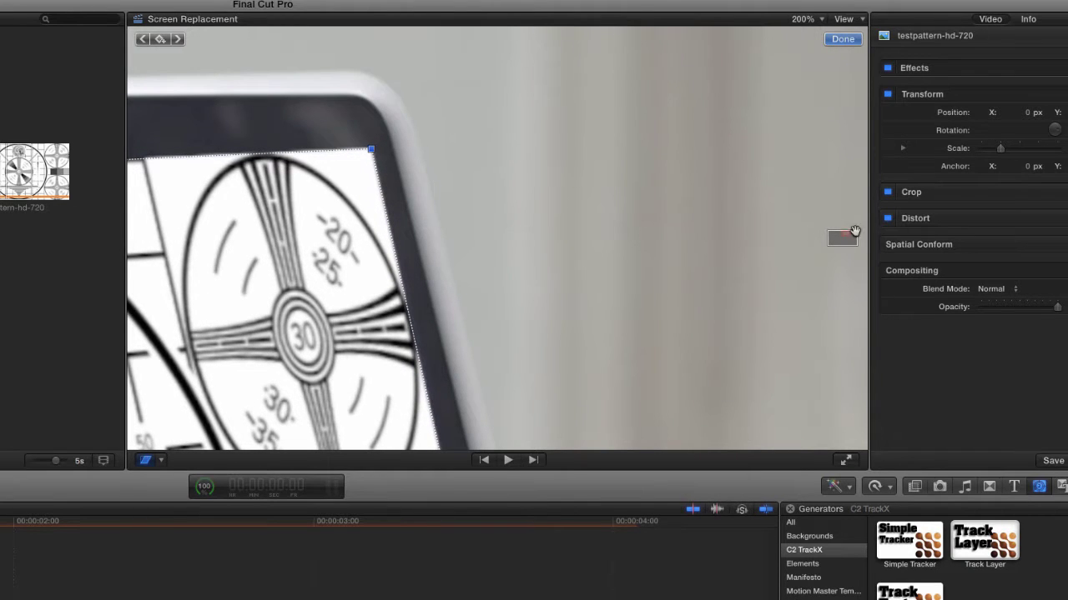
# Step: Align the bottom-right and bottom-left corners with the screen edges and commit the distortion
pyautogui.scroll(-5, 855, 231)
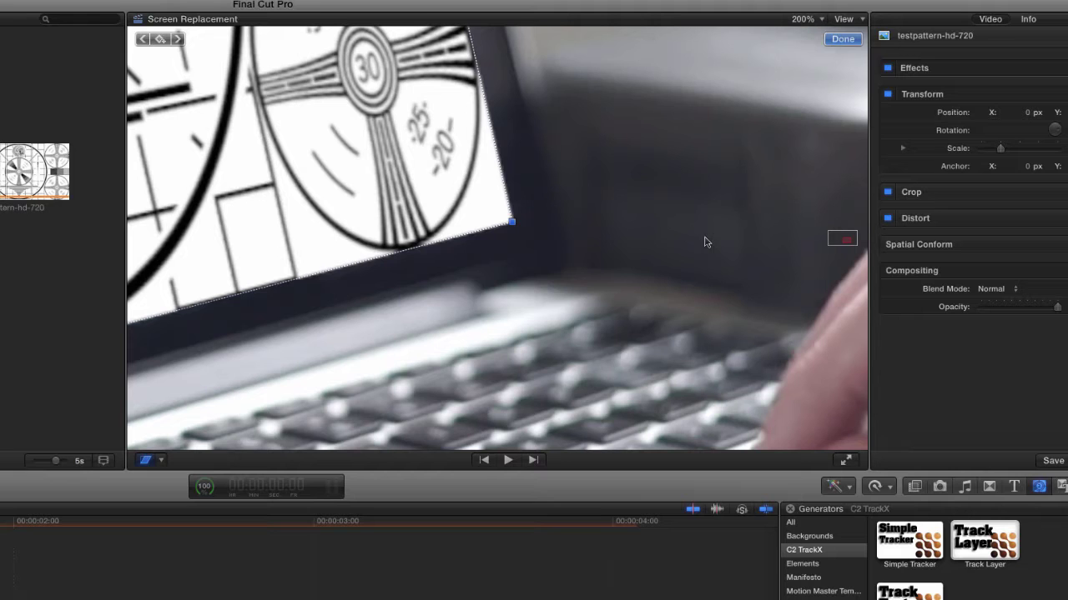
pyautogui.moveTo(512, 223)
pyautogui.mouseDown()
pyautogui.moveTo(500, 224)
pyautogui.moveTo(514, 230)
pyautogui.moveTo(518, 220)
pyautogui.mouseUp()
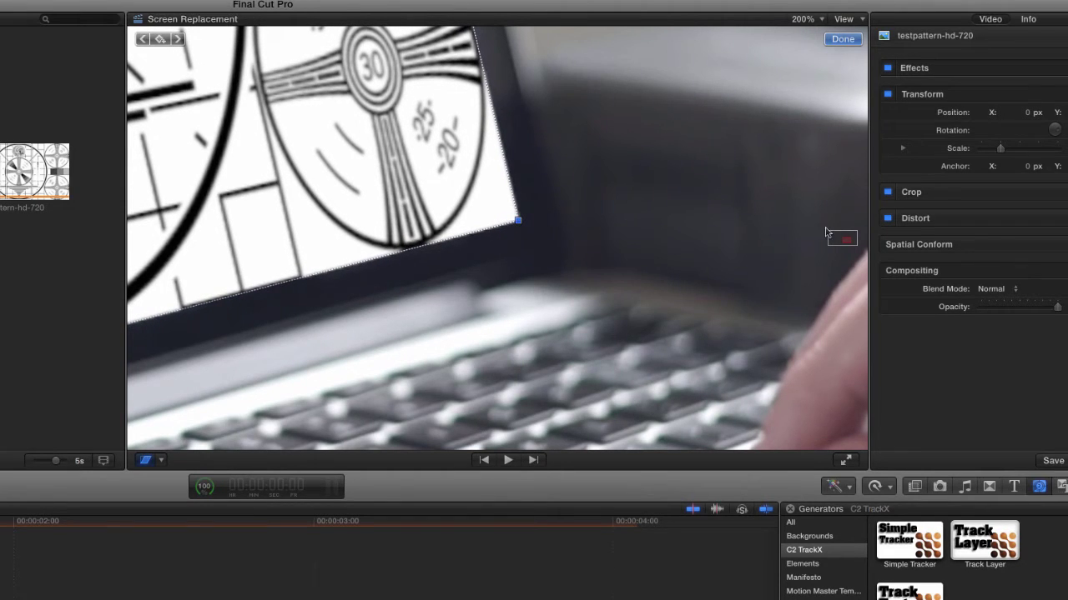
pyautogui.hscroll(-10, 846, 237)
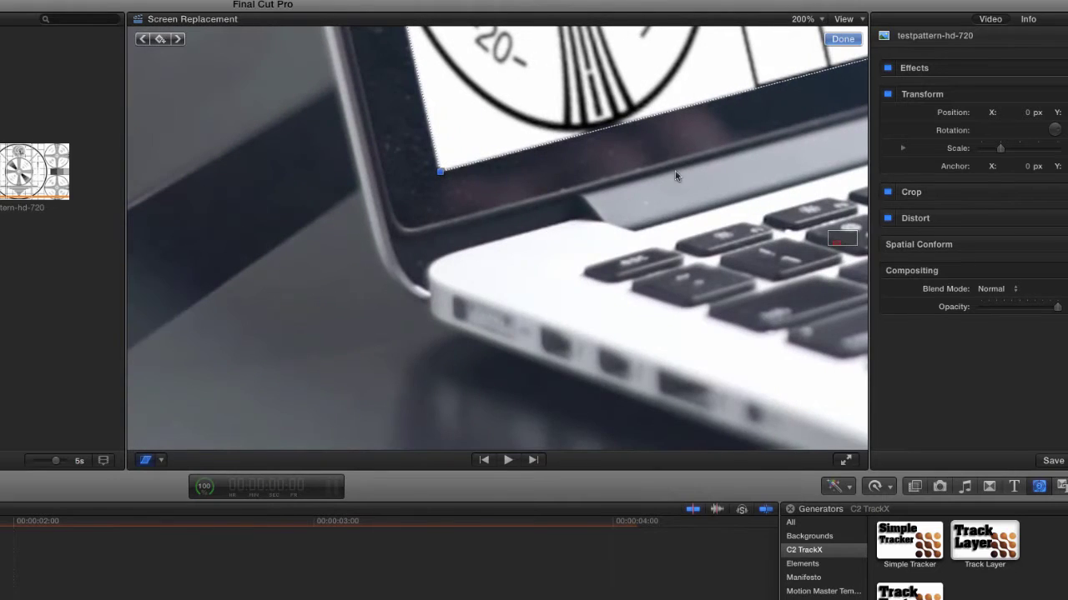
pyautogui.moveTo(445, 171); pyautogui.dragTo(441, 170)
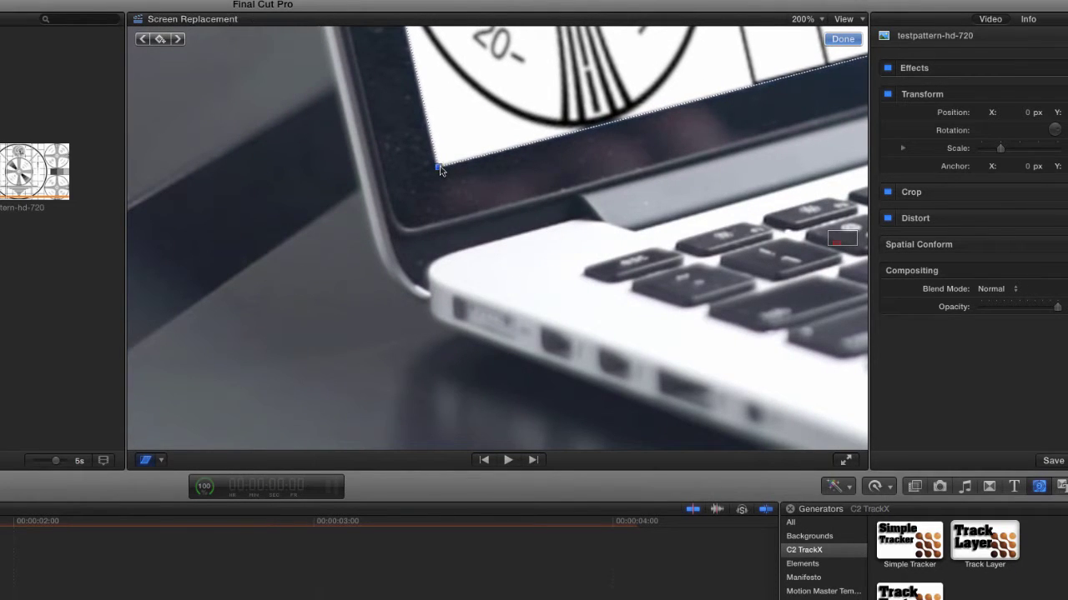
pyautogui.click(842, 39)
pyautogui.click(821, 26)
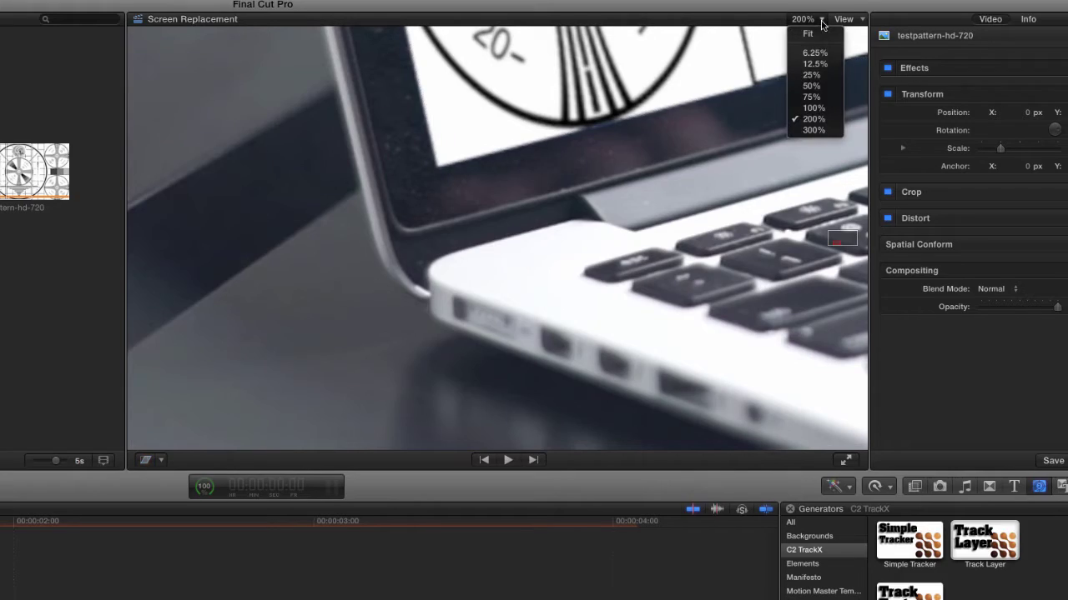
# Step: Fit the viewer back to the full frame, play back the composite, and show the Effects browser
pyautogui.click(824, 31)
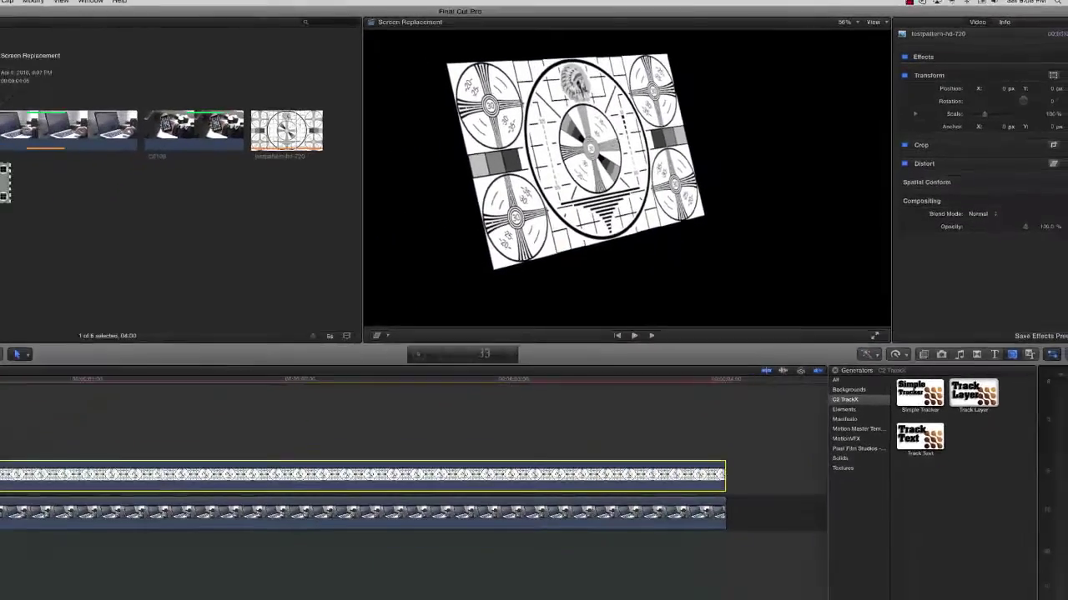
pyautogui.press('space')
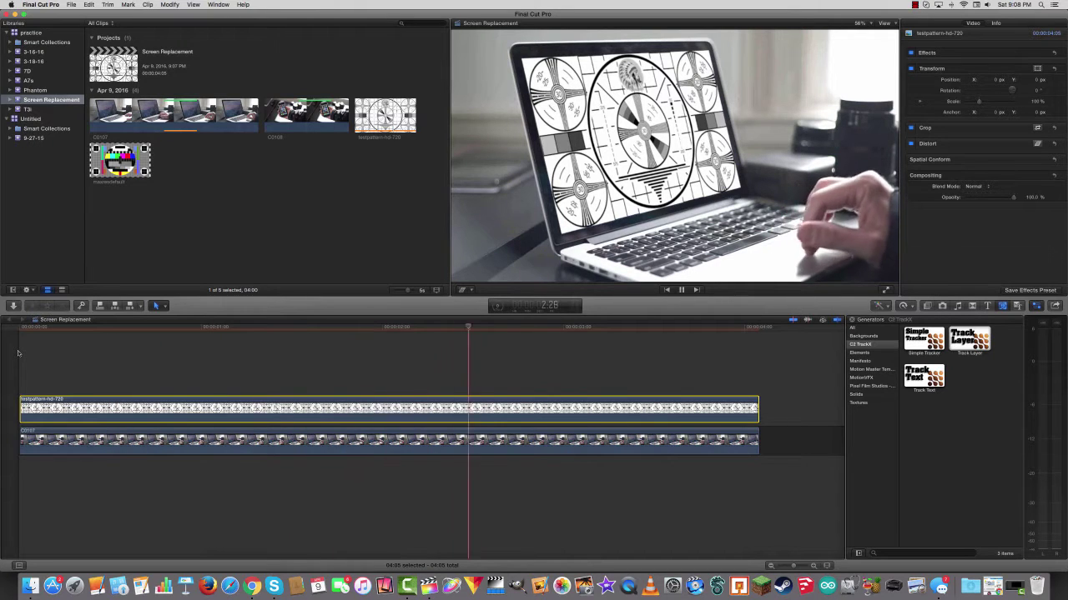
pyautogui.press('space')
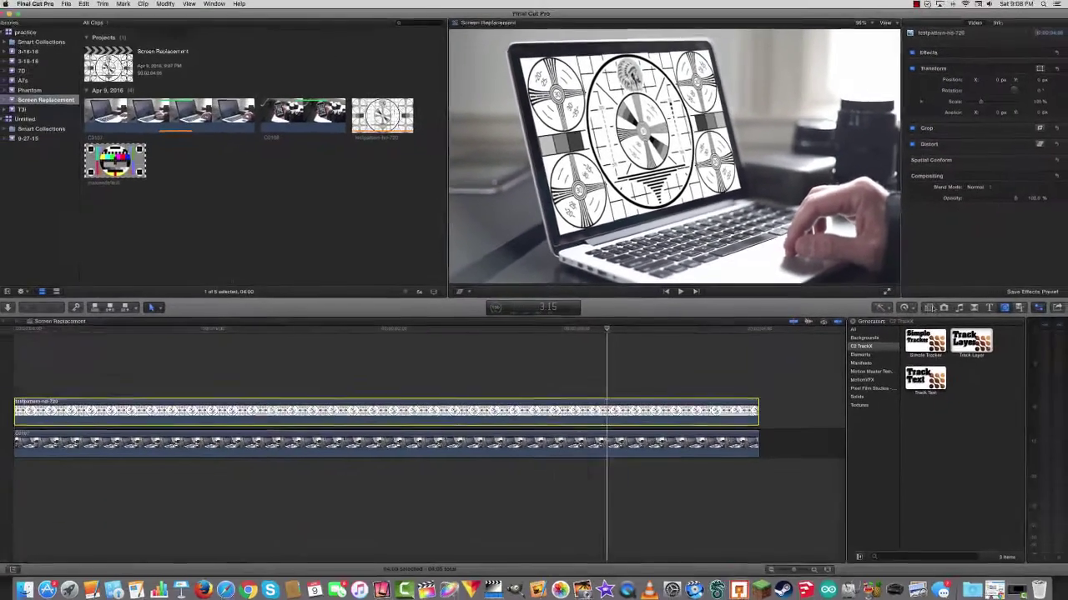
pyautogui.click(1067, 543)
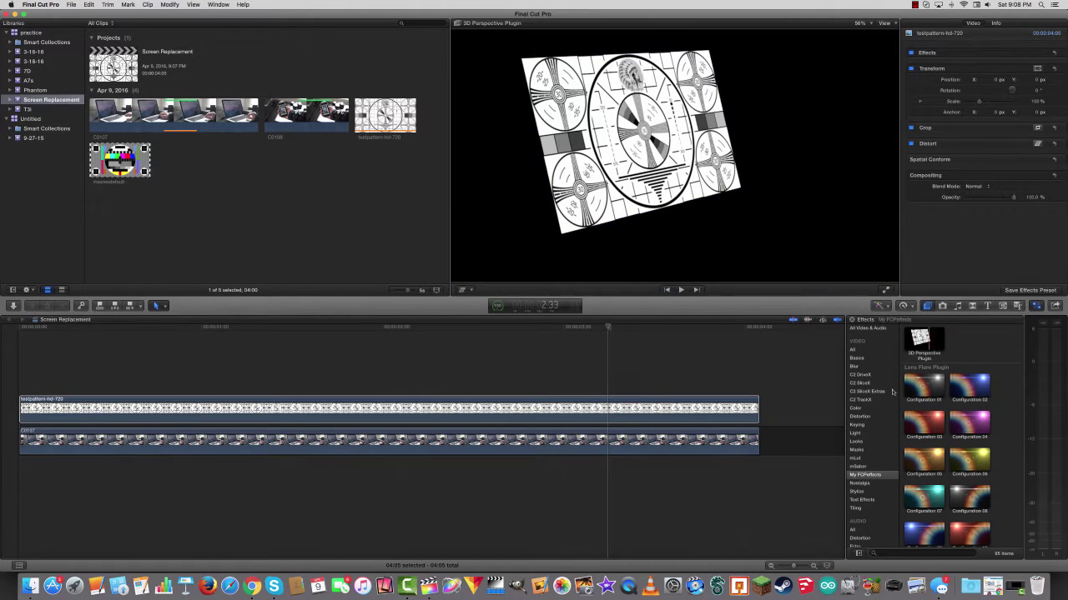
pyautogui.click(992, 587)
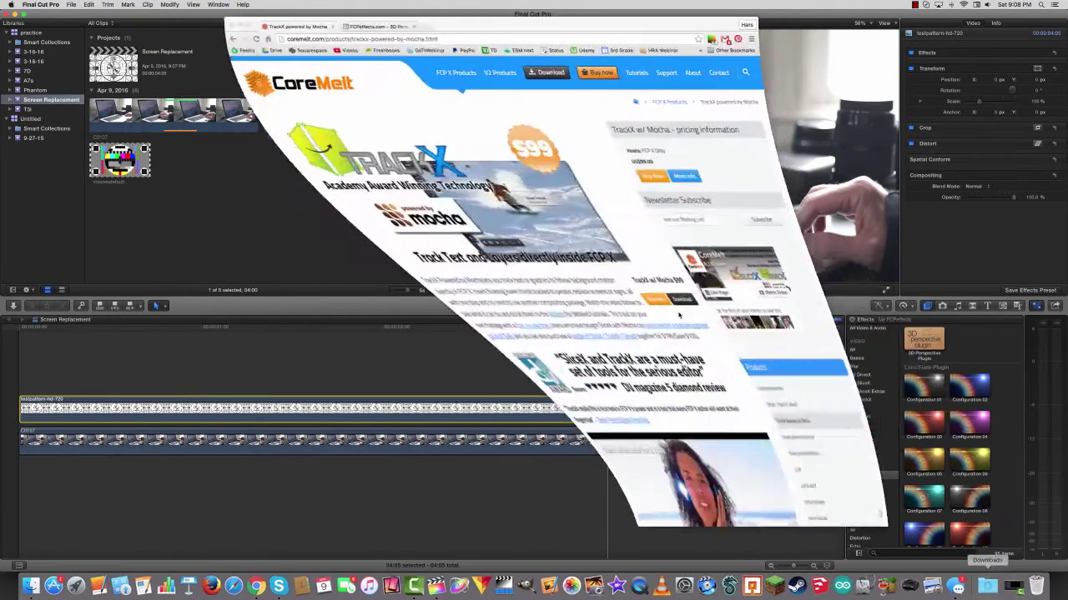
pyautogui.click(375, 28)
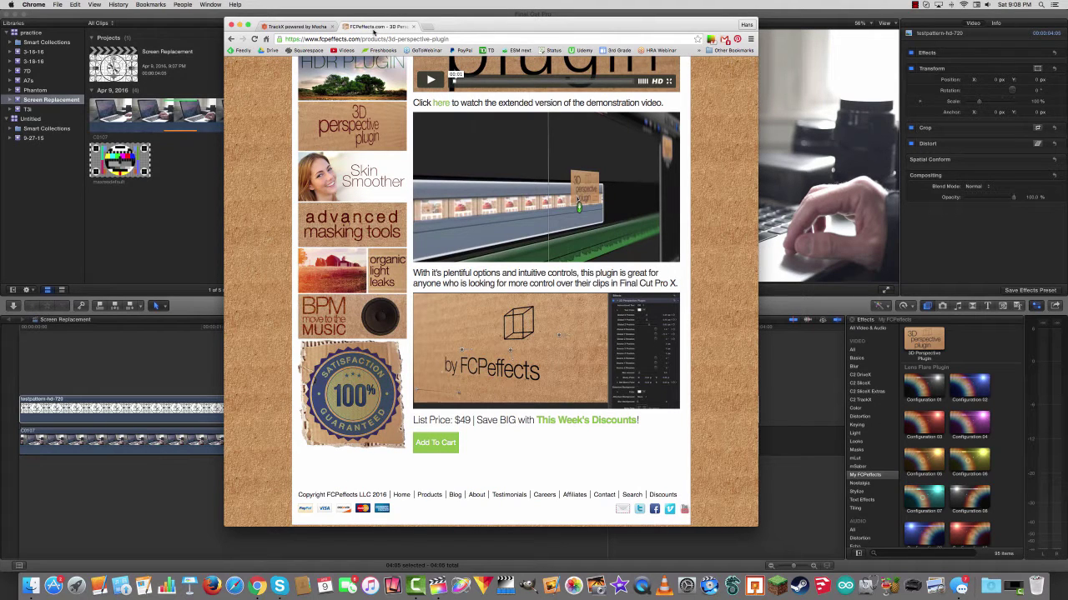
pyautogui.scroll(3, 491, 292)
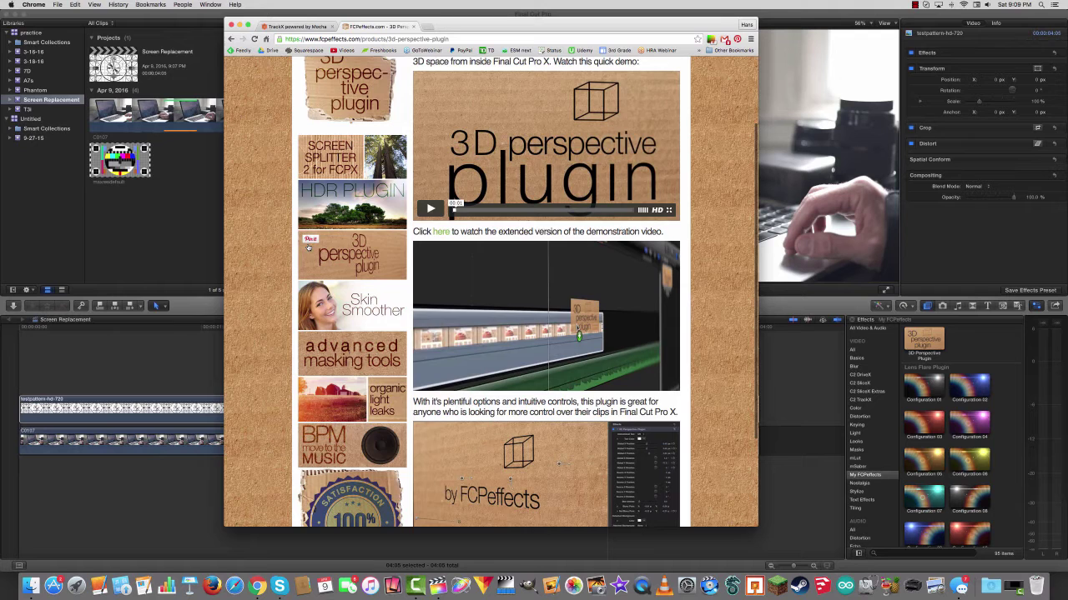
pyautogui.scroll(-4, 307, 248)
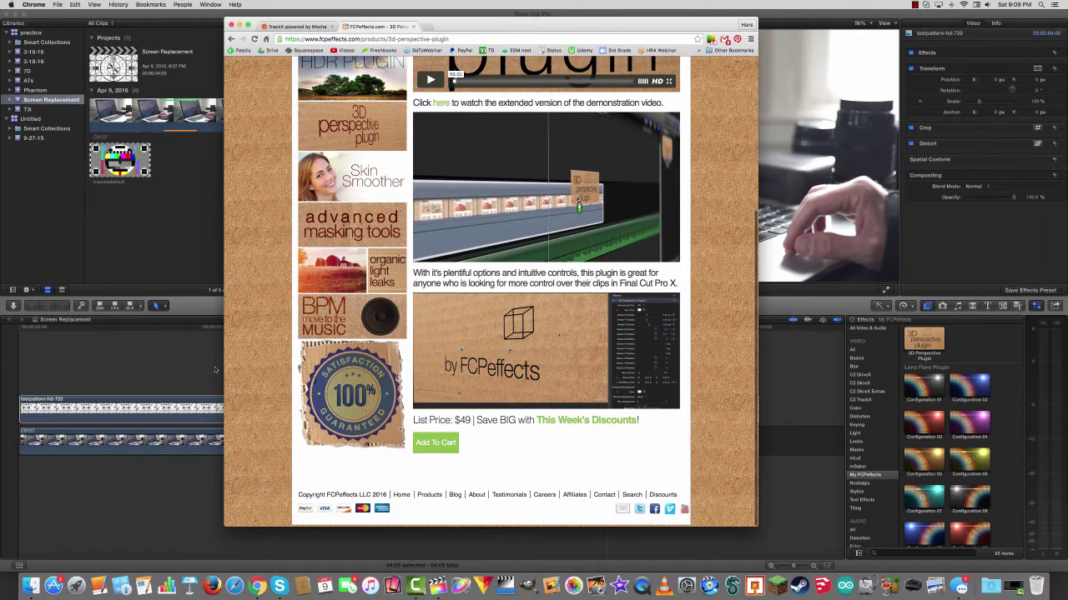
pyautogui.click(214, 369)
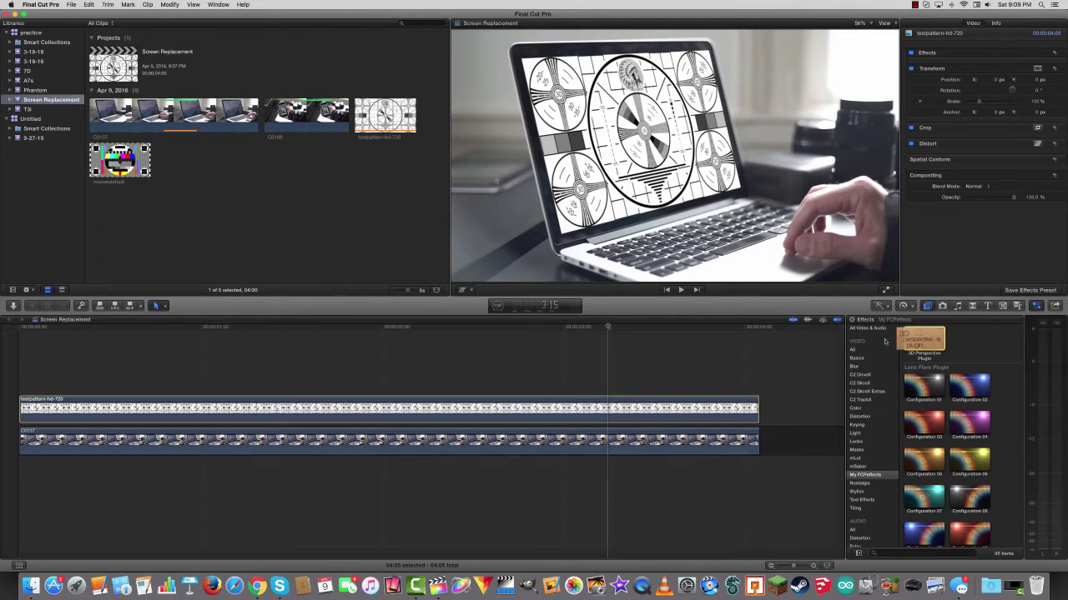
# Step: Apply the 3D Perspective Plugin to the test pattern, move the blurry point right, and set Blur Amount to 0
pyautogui.moveTo(885, 341); pyautogui.dragTo(375, 409)
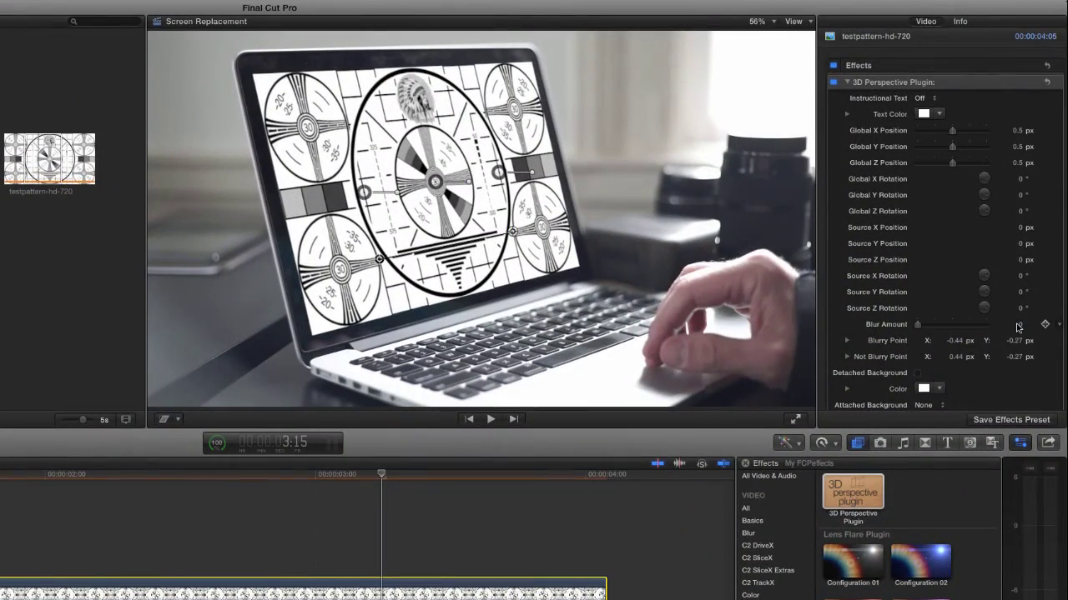
pyautogui.moveTo(1019, 326); pyautogui.dragTo(1019, 312)
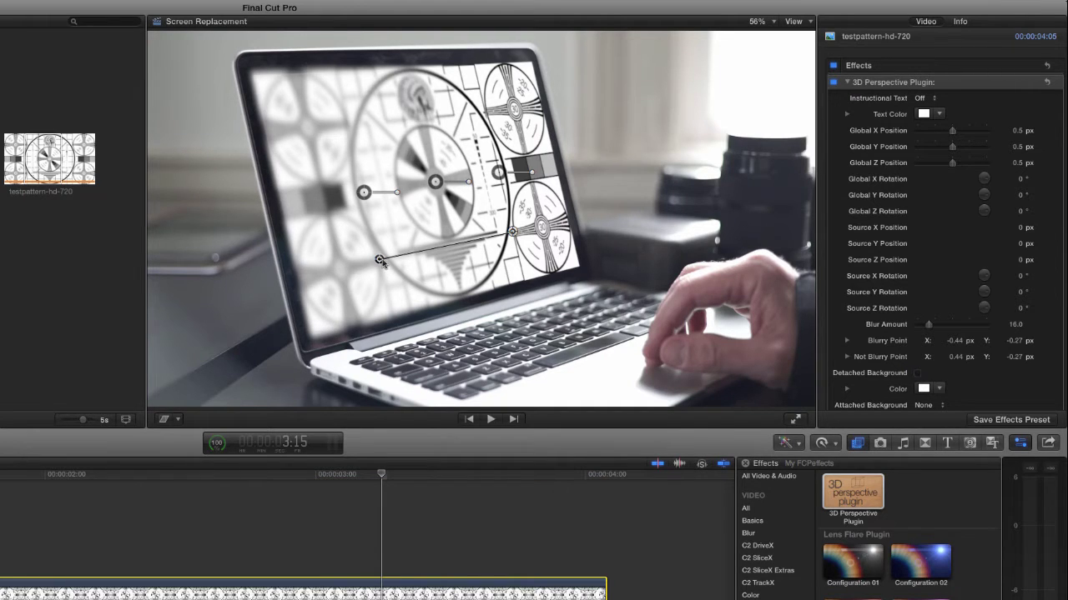
pyautogui.moveTo(380, 260); pyautogui.dragTo(316, 257)
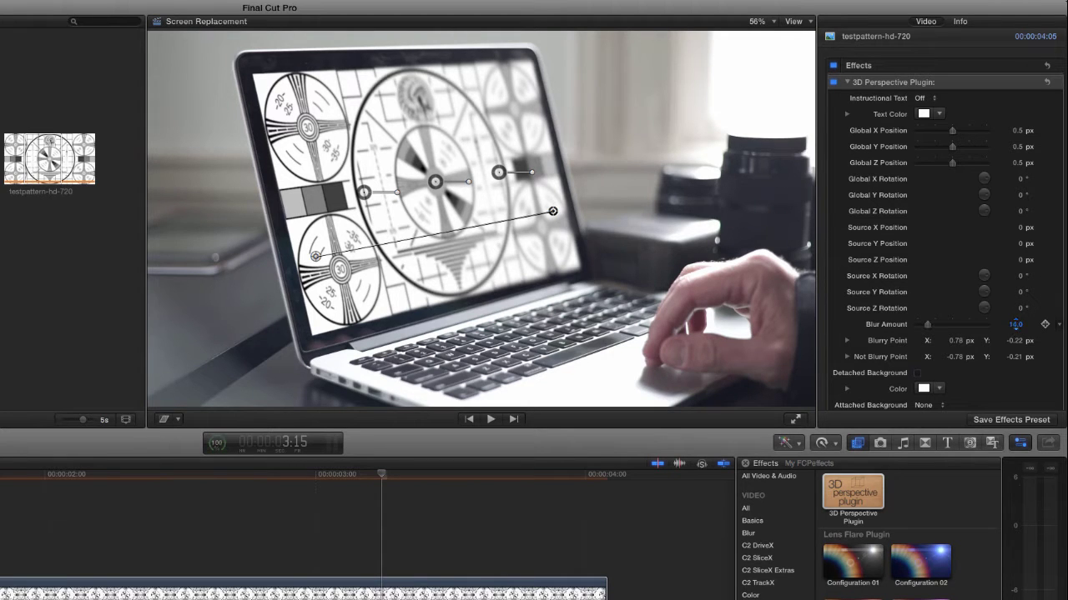
pyautogui.moveTo(1015, 324); pyautogui.dragTo(997, 324)
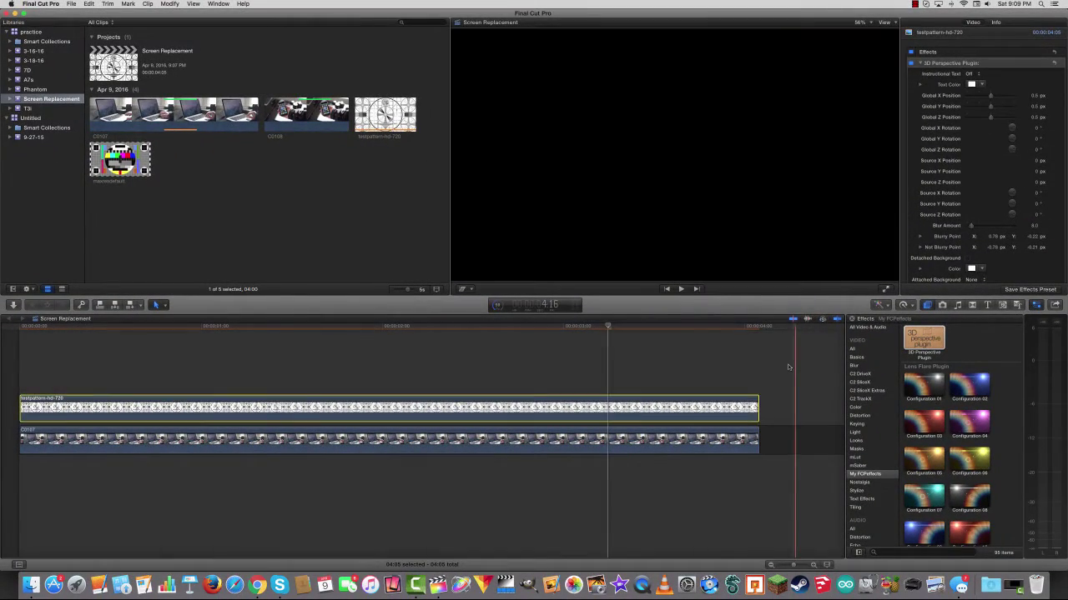
# Step: Play back C0107, then trim the gap after it to about 23 frames, making the project 4:28
pyautogui.click(627, 354)
pyautogui.click(442, 441)
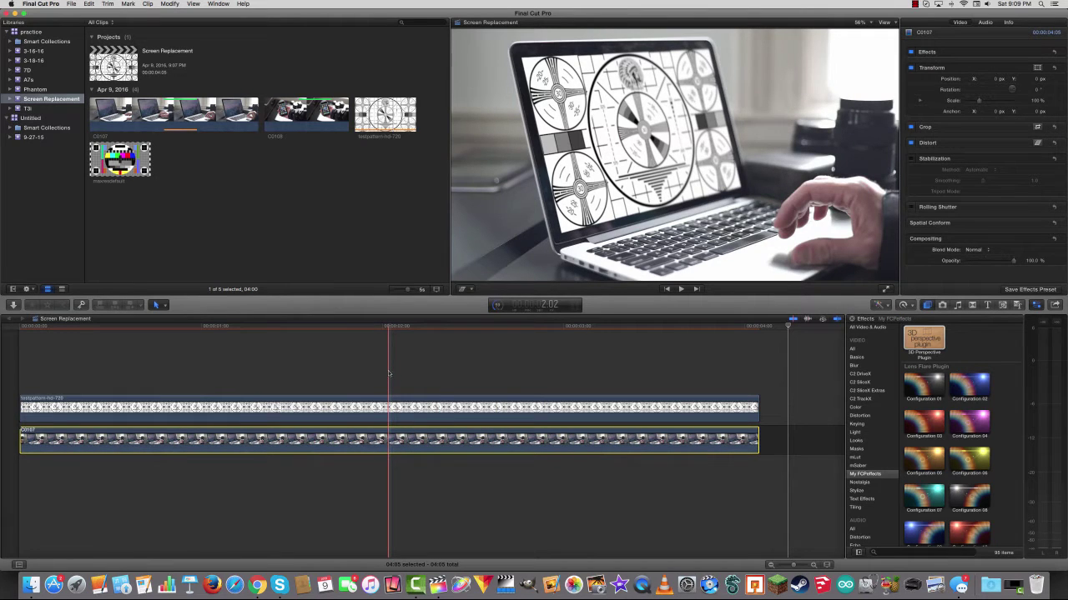
pyautogui.press('space')
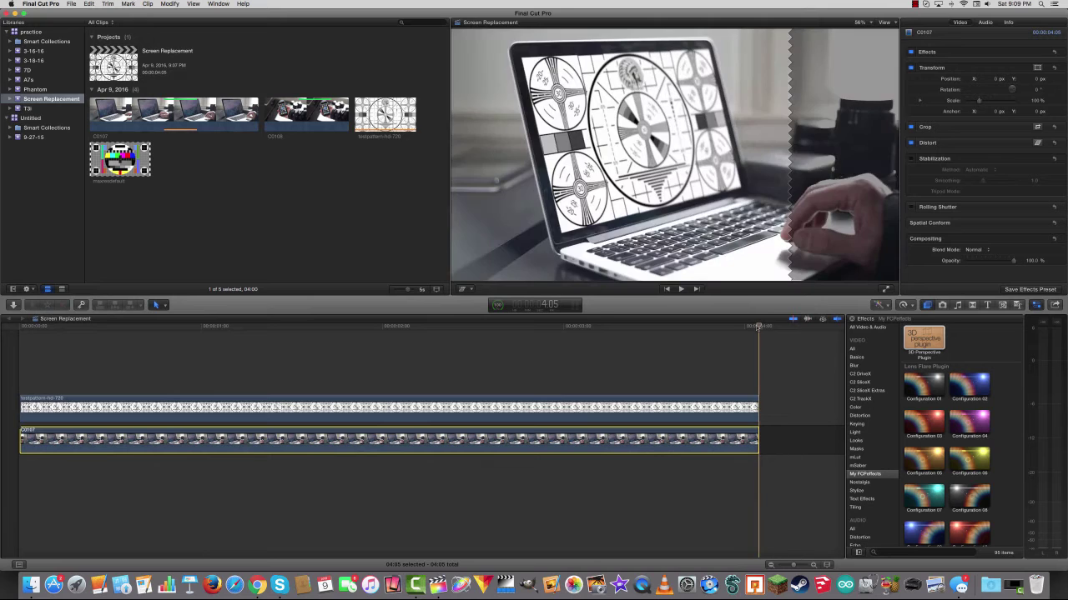
pyautogui.press('super+minus')
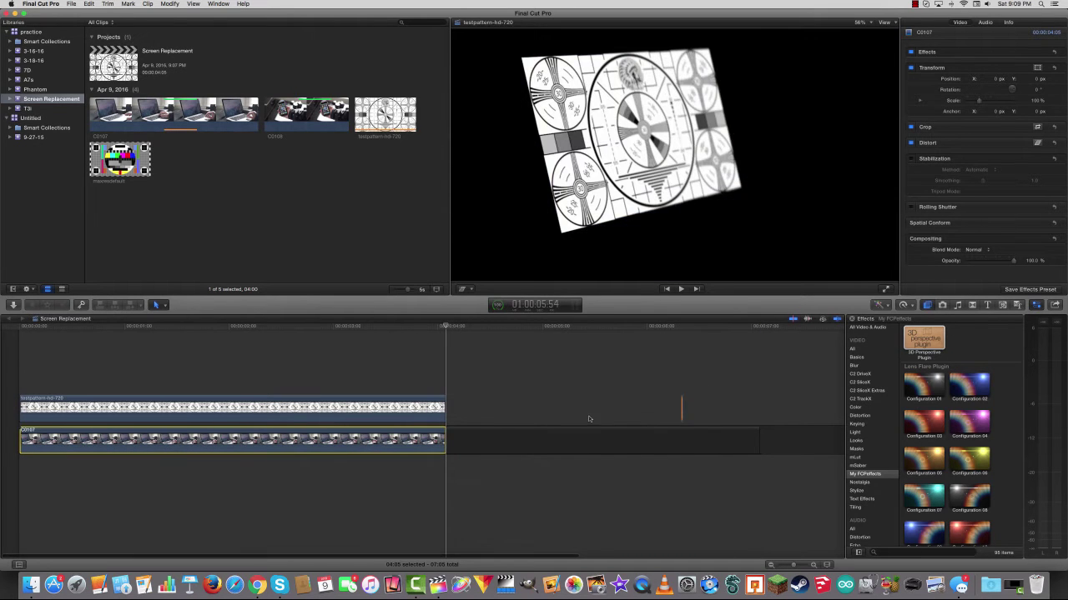
pyautogui.moveTo(754, 442); pyautogui.dragTo(484, 439)
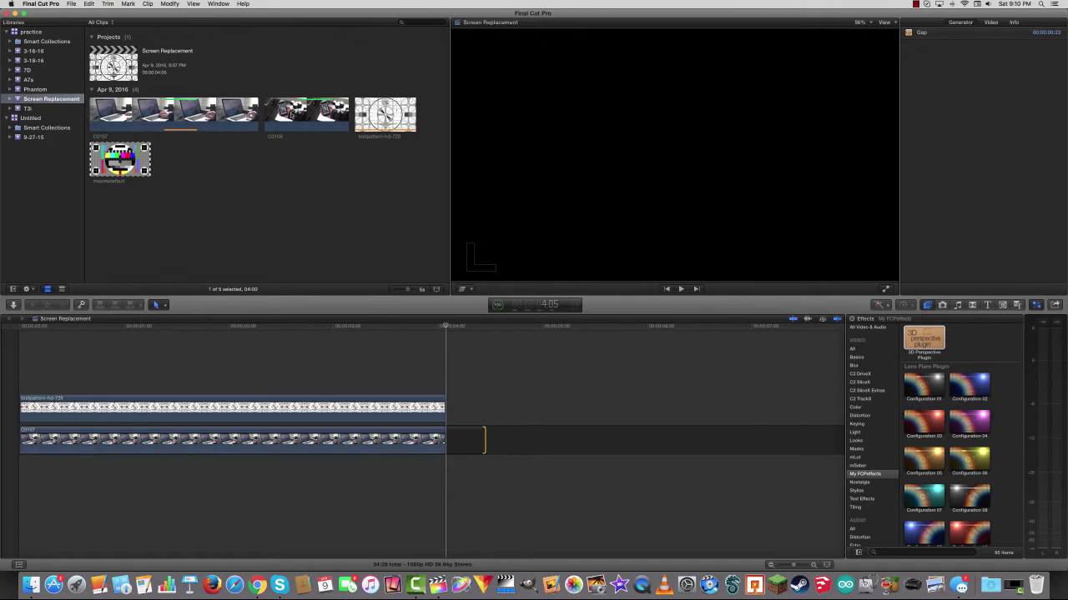
# Step: Place the phone clip C0108 after the gap, zoom the timeline to fit, and play it back
pyautogui.click(384, 114)
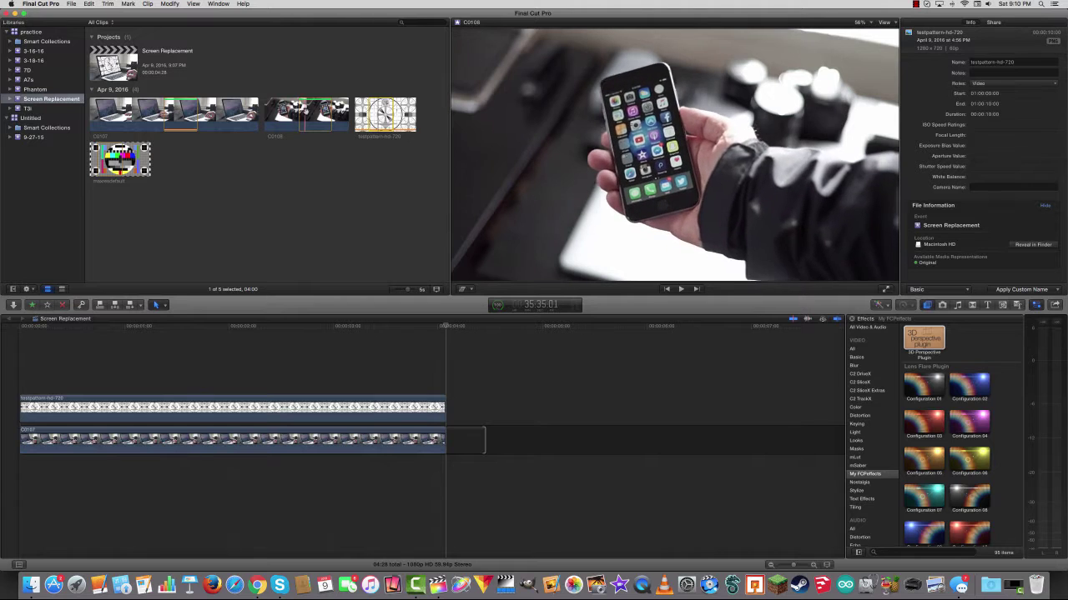
pyautogui.moveTo(315, 118); pyautogui.dragTo(526, 441)
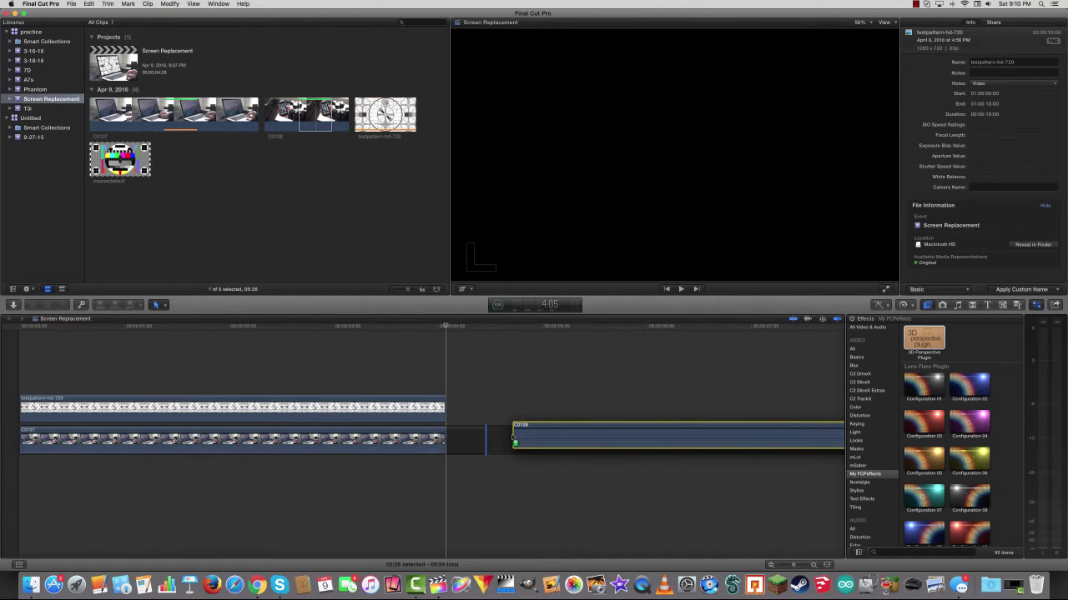
pyautogui.moveTo(515, 442); pyautogui.dragTo(488, 442)
pyautogui.hscroll(5, 675, 488)
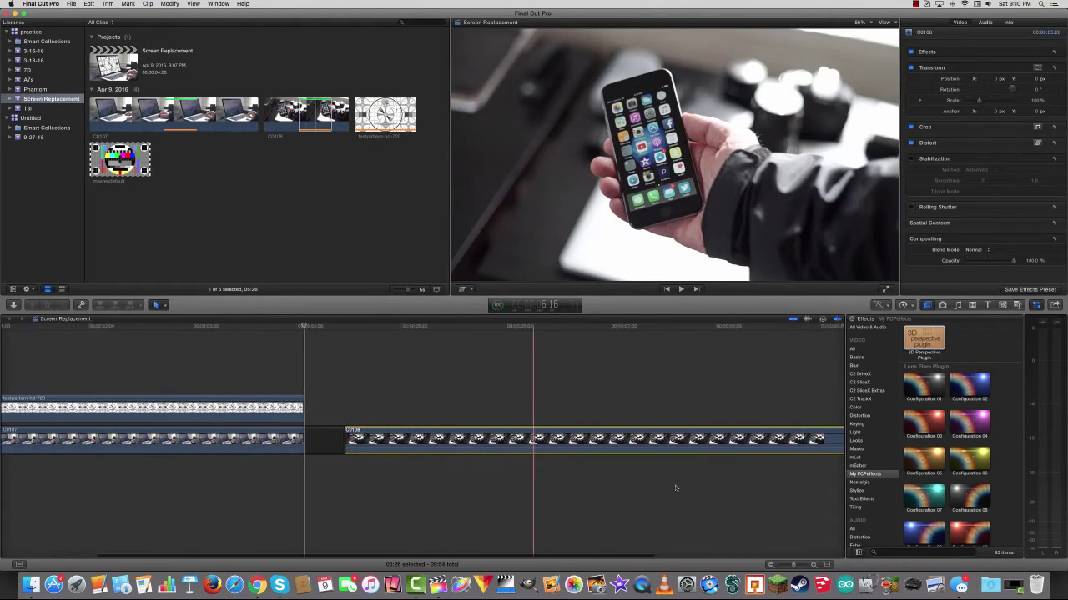
pyautogui.hscroll(2, 676, 488)
pyautogui.press('super+minus')
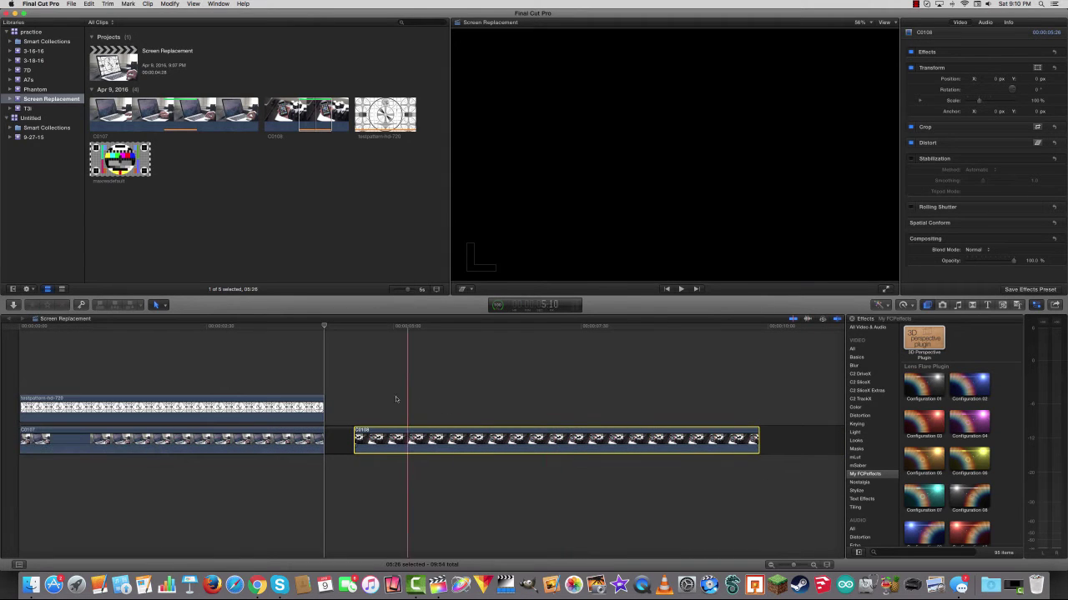
pyautogui.press('space')
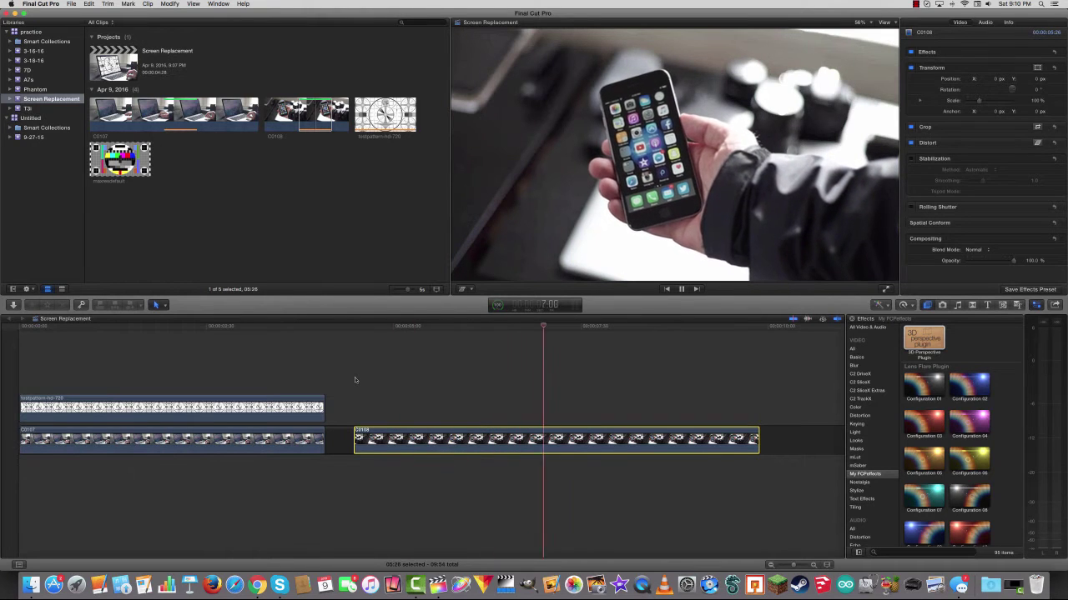
pyautogui.press('space')
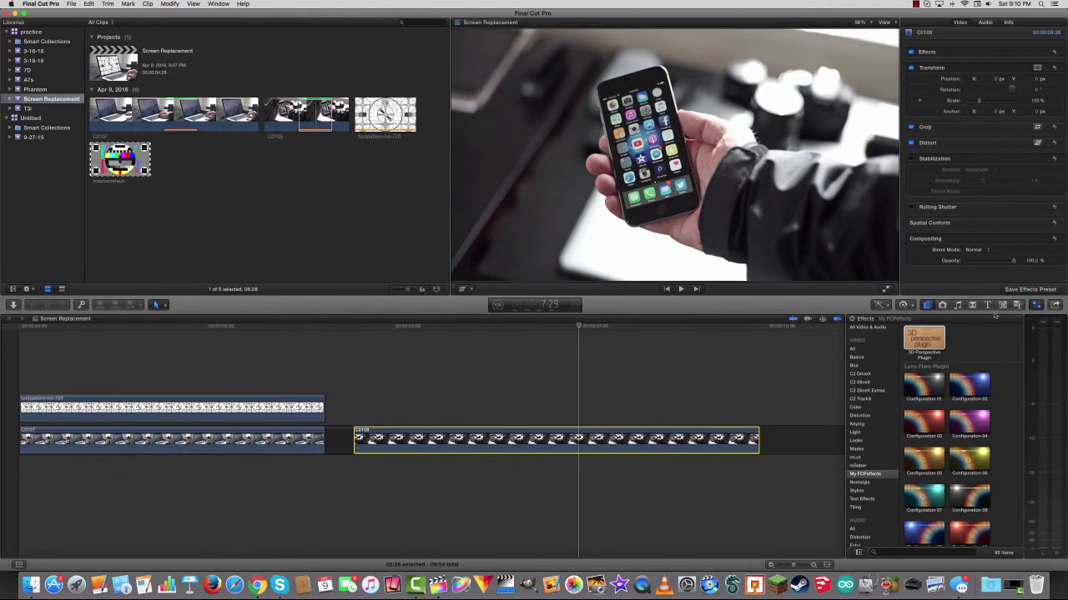
# Step: Bring Chrome forward, view the CoreMelt TrackX page, then minimize the browser
pyautogui.hotkey('ctrl', 'Up')
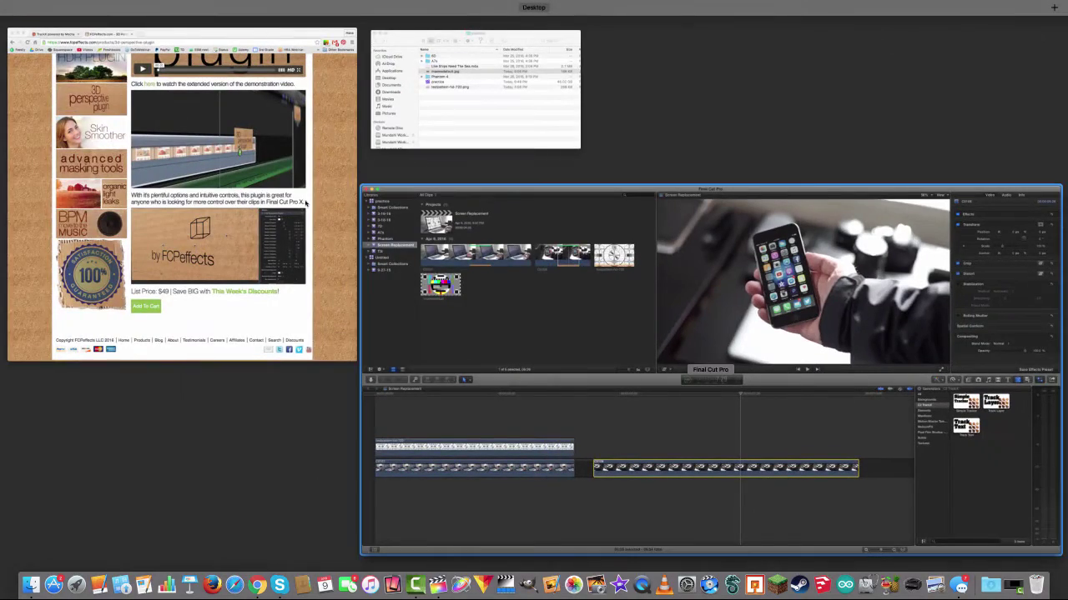
pyautogui.click(184, 192)
pyautogui.click(292, 26)
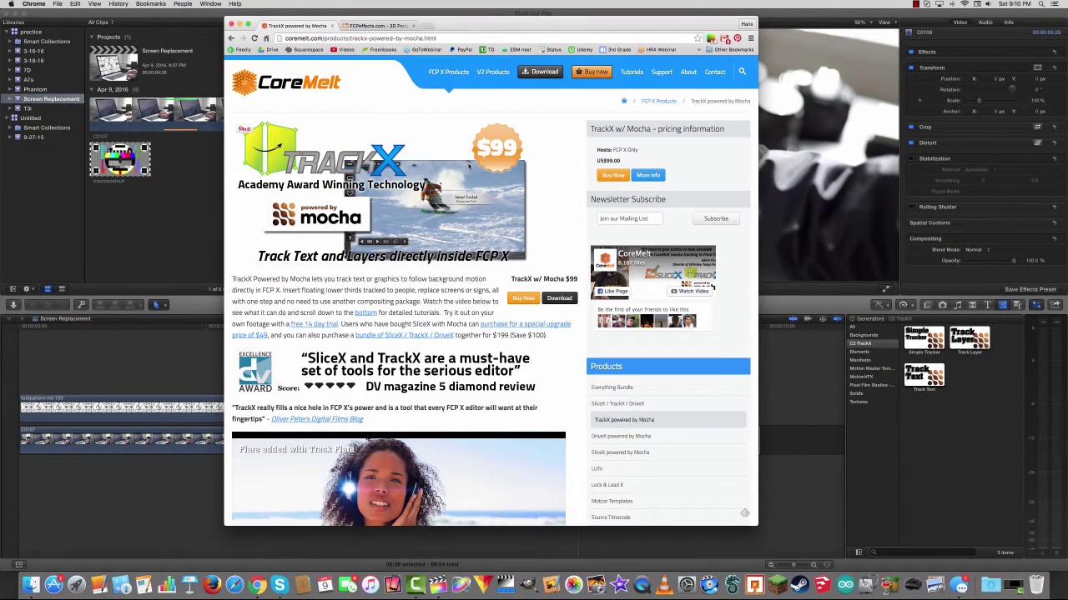
pyautogui.click(239, 25)
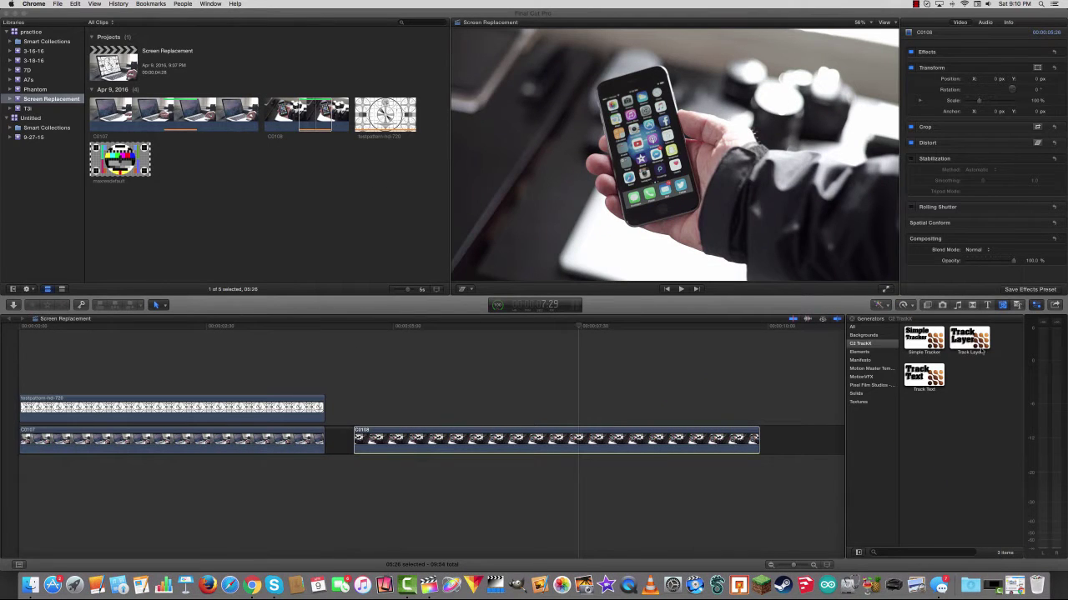
# Step: Add a TrackX Track Layer above C0108, trim it to end with that clip, and select it mid-shot
pyautogui.click(972, 342)
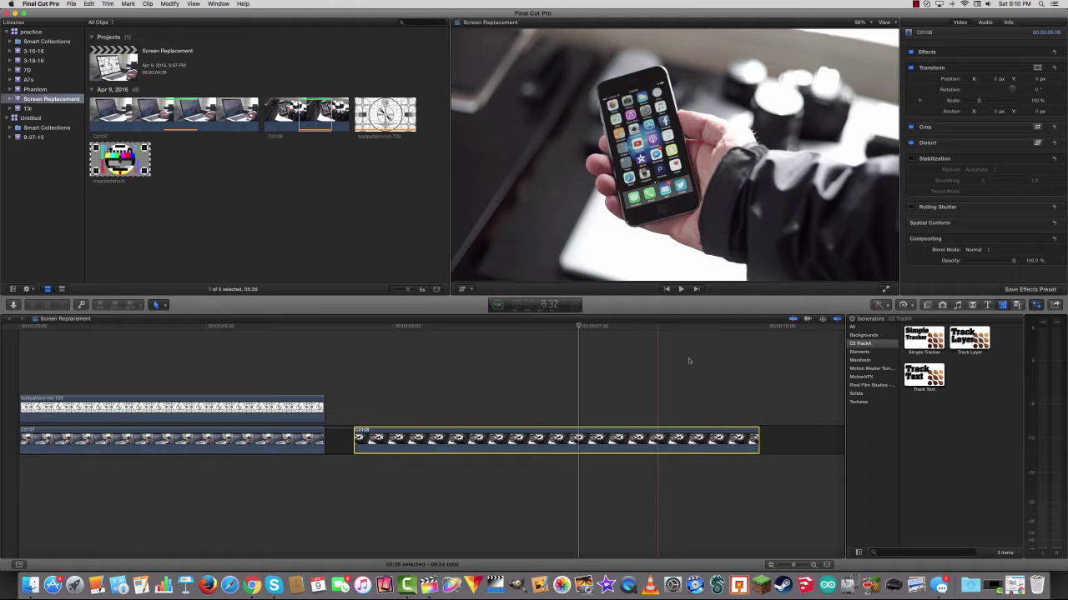
pyautogui.moveTo(967, 338); pyautogui.dragTo(359, 389)
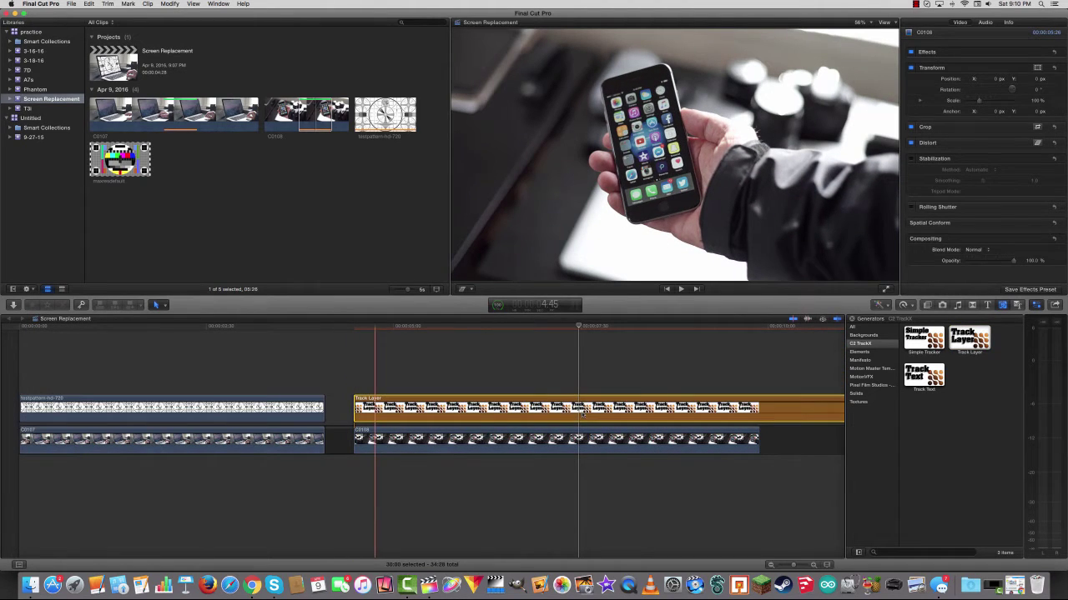
pyautogui.hotkey('shift', 'z')
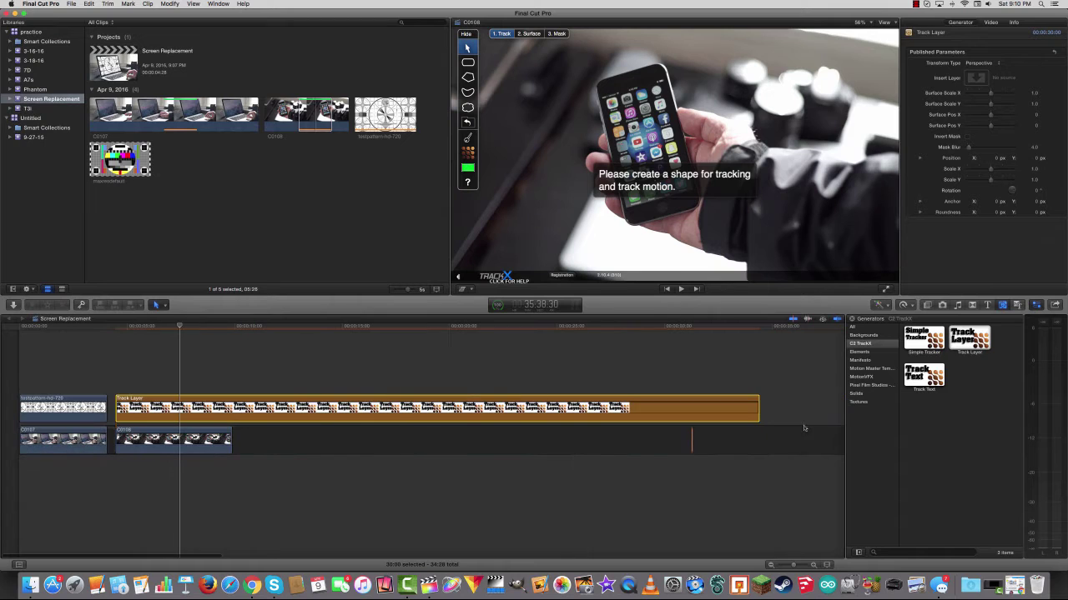
pyautogui.moveTo(759, 409); pyautogui.dragTo(232, 408)
pyautogui.hotkey('shift', 'z')
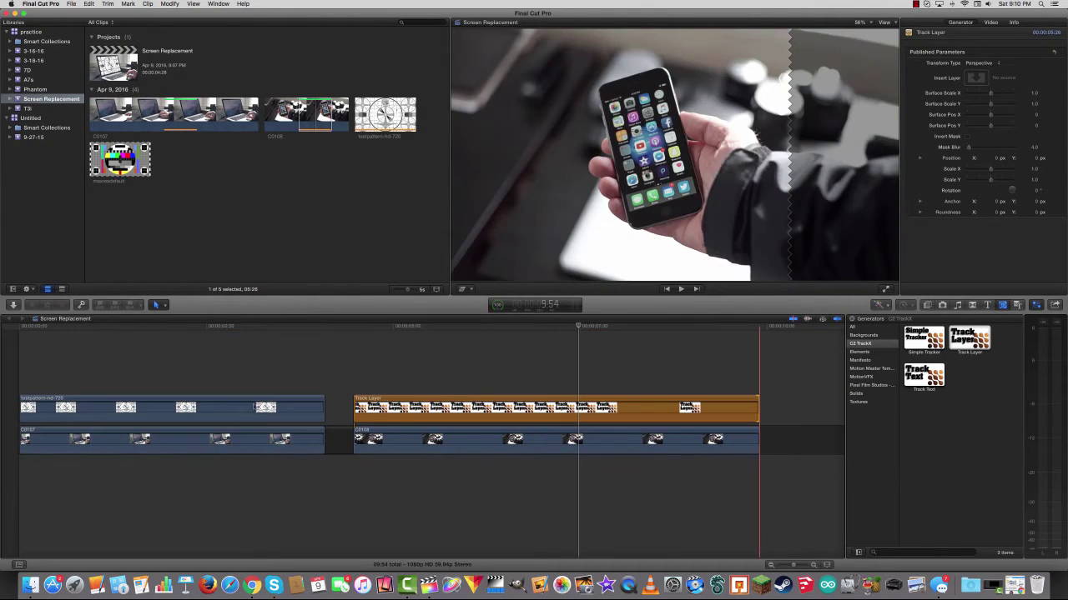
pyautogui.moveTo(424, 329); pyautogui.dragTo(356, 331)
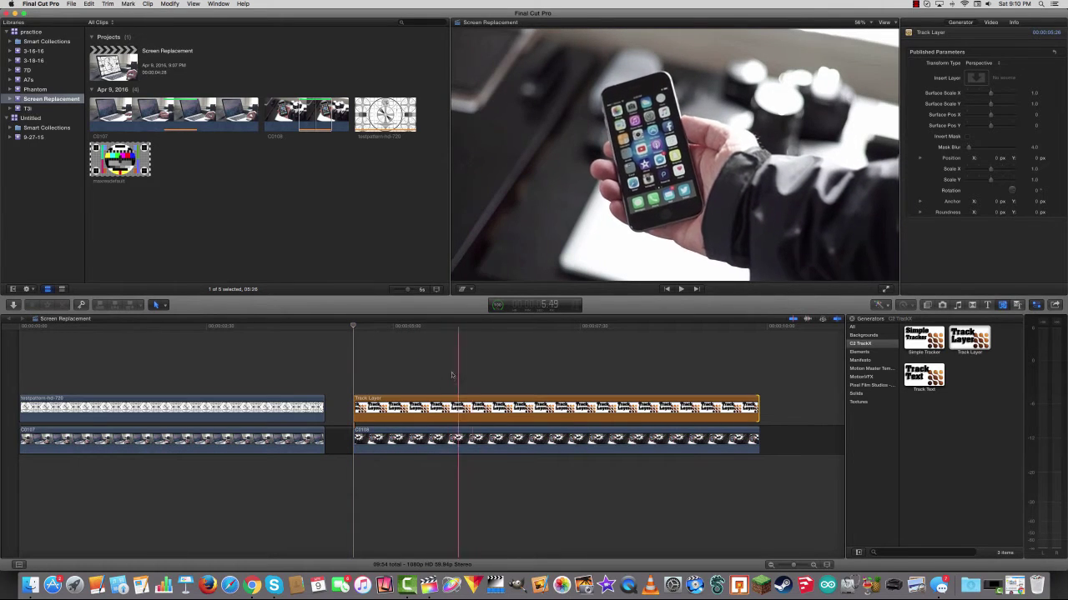
pyautogui.click(406, 413)
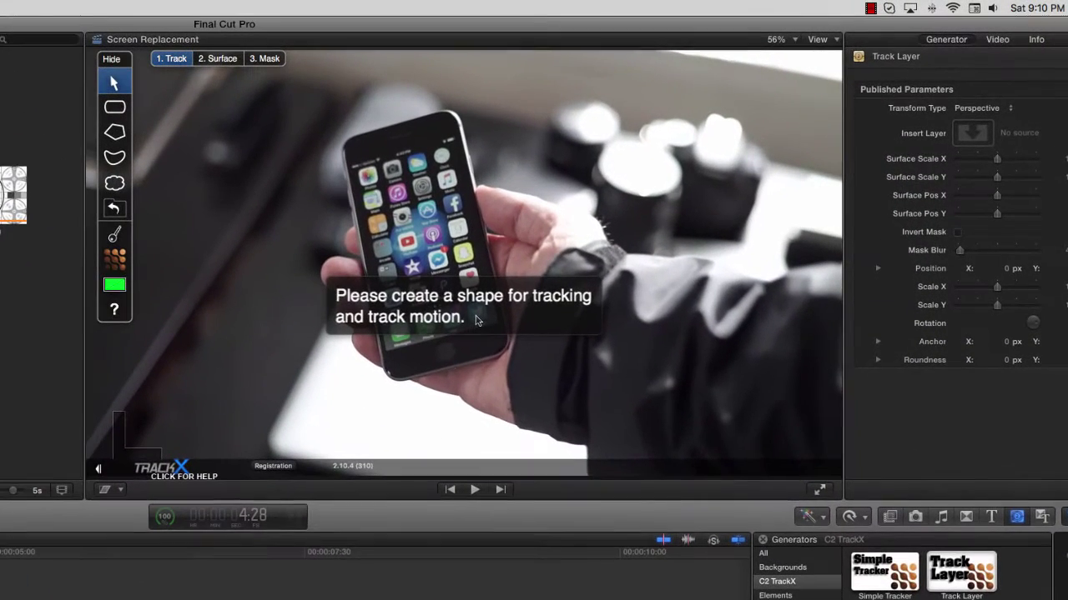
# Step: With the TrackX polygon tool, place the first shape corner at the phone screen's bottom-left
pyautogui.click(114, 132)
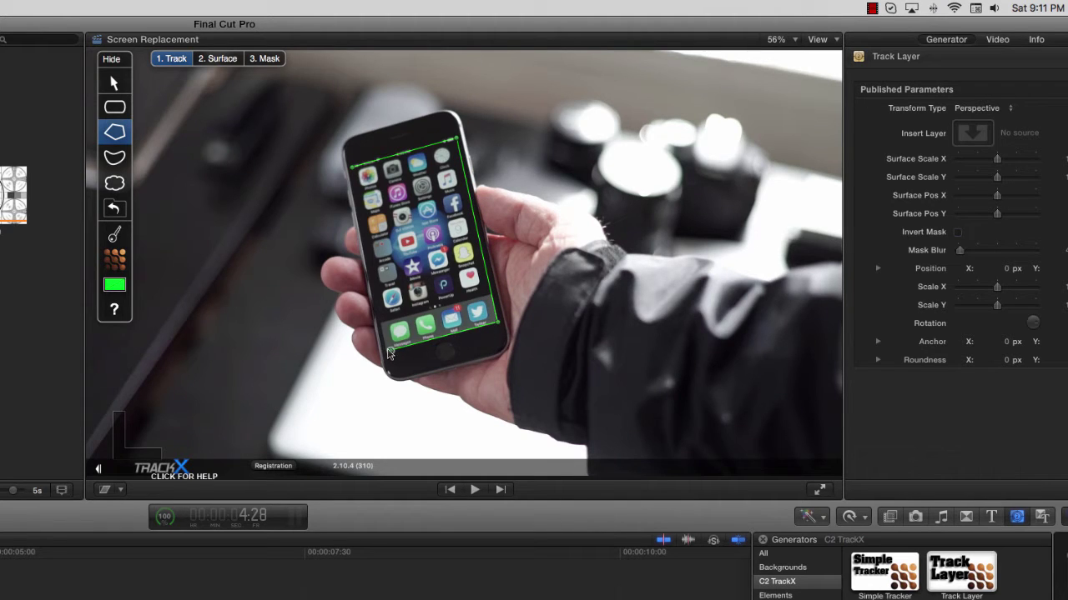
pyautogui.click(386, 351)
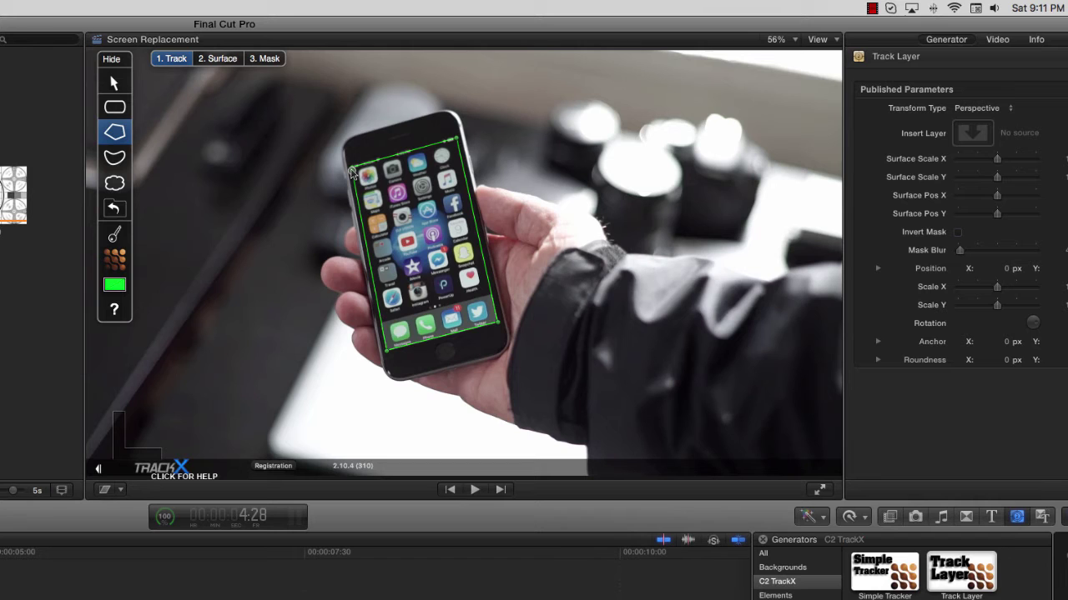
# Step: At 200% viewer zoom, snap the top-right and bottom-right shape corners onto the screen corners, then zoom back to Fit
pyautogui.click(795, 41)
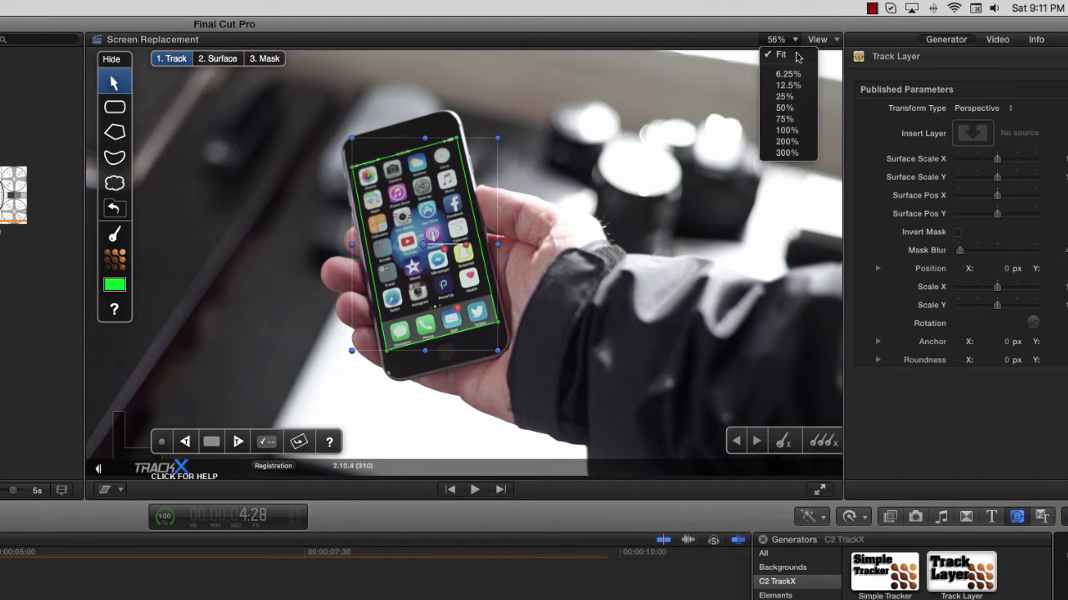
pyautogui.click(789, 144)
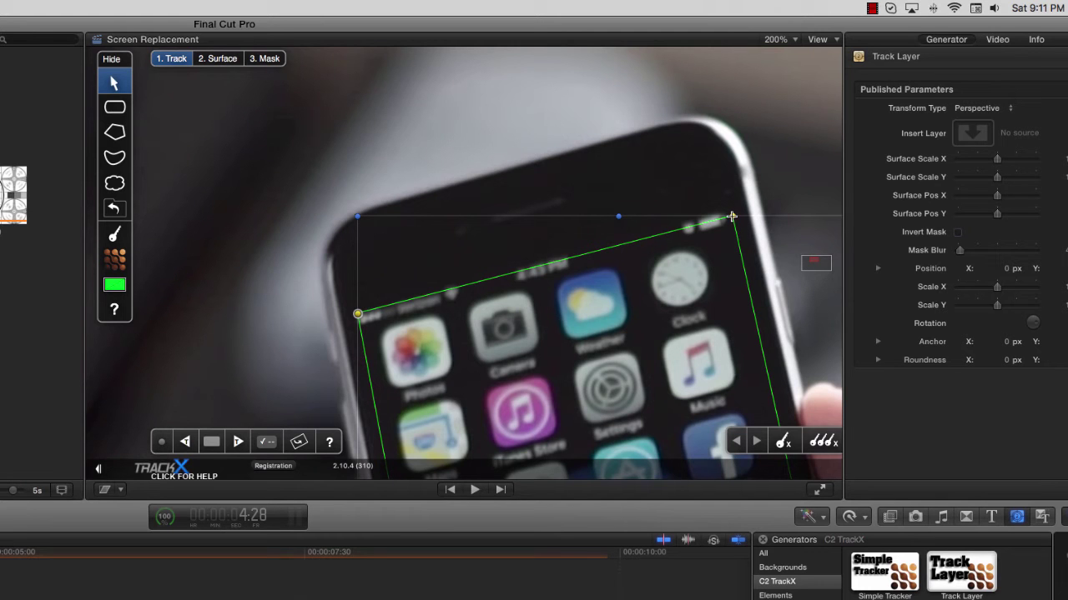
pyautogui.moveTo(732, 217); pyautogui.dragTo(733, 207)
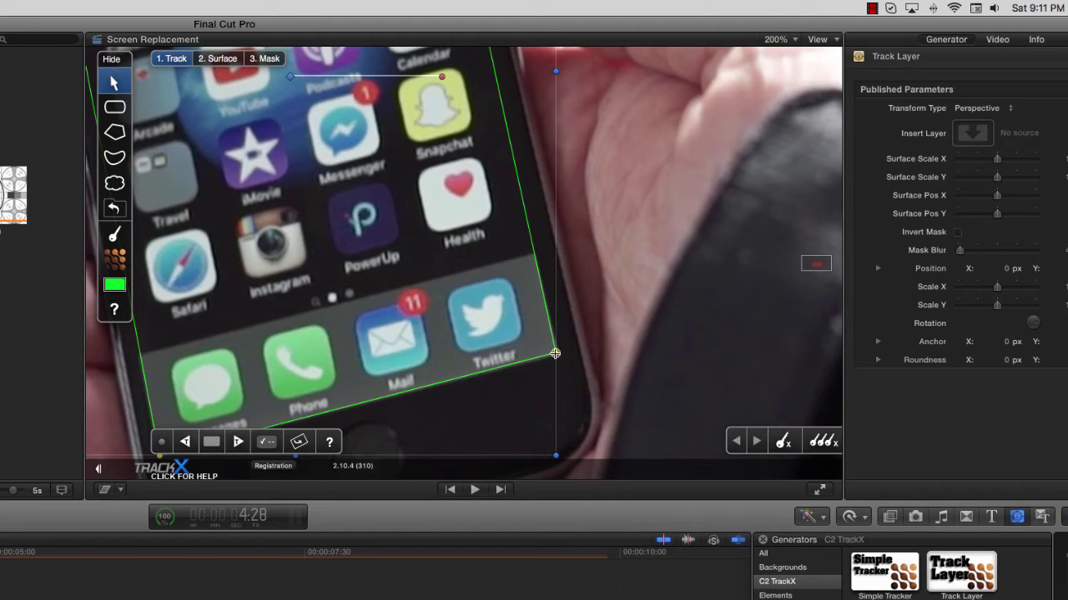
pyautogui.moveTo(555, 354); pyautogui.dragTo(559, 354)
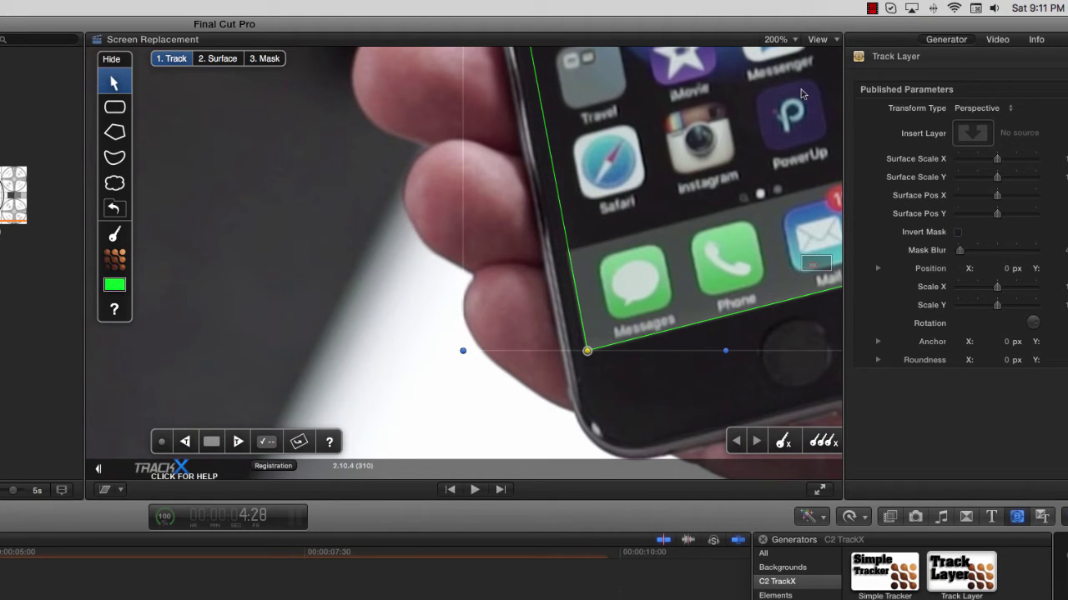
pyautogui.click(794, 44)
pyautogui.click(789, 50)
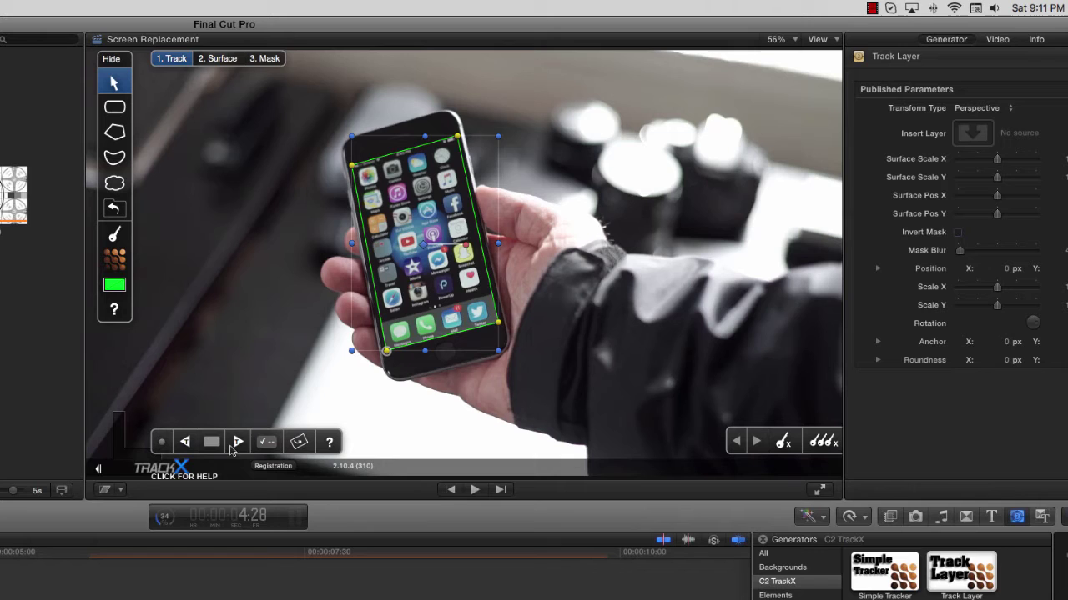
# Step: Run TrackX Track Forward so the shape follows the phone screen to the end of C0108
pyautogui.click(239, 443)
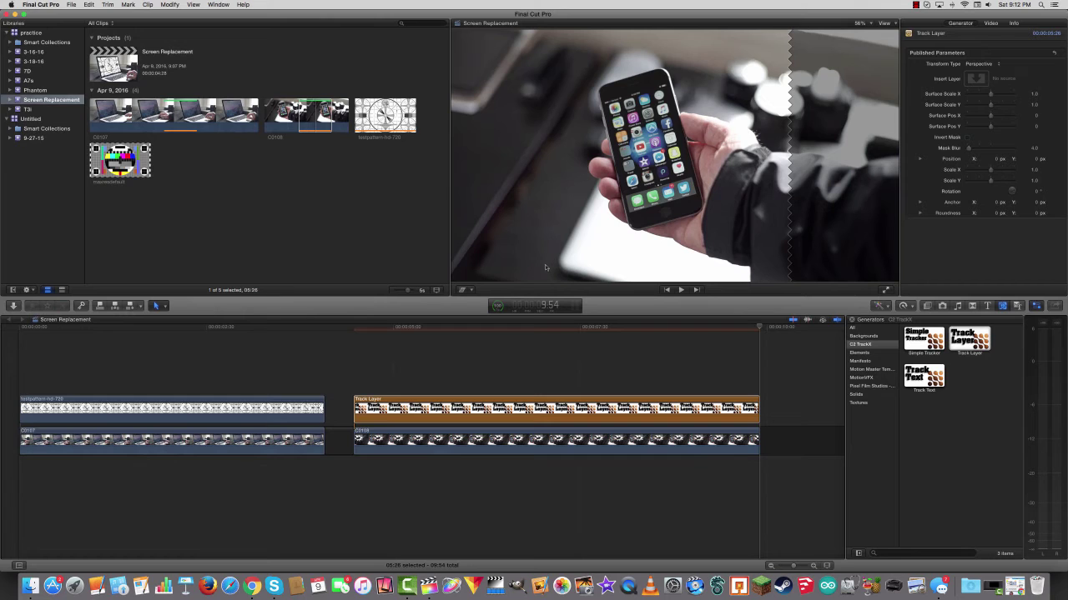
# Step: At 4:34, apply the maxresdefault clip as the 2. Surface insert layer, then exit full screen
pyautogui.click(361, 329)
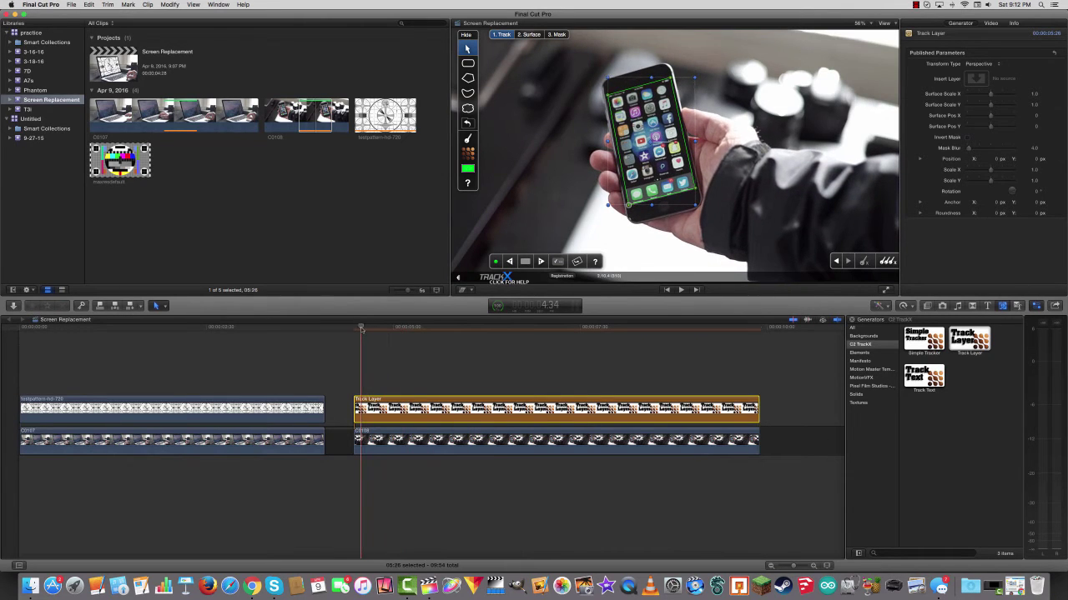
pyautogui.click(531, 34)
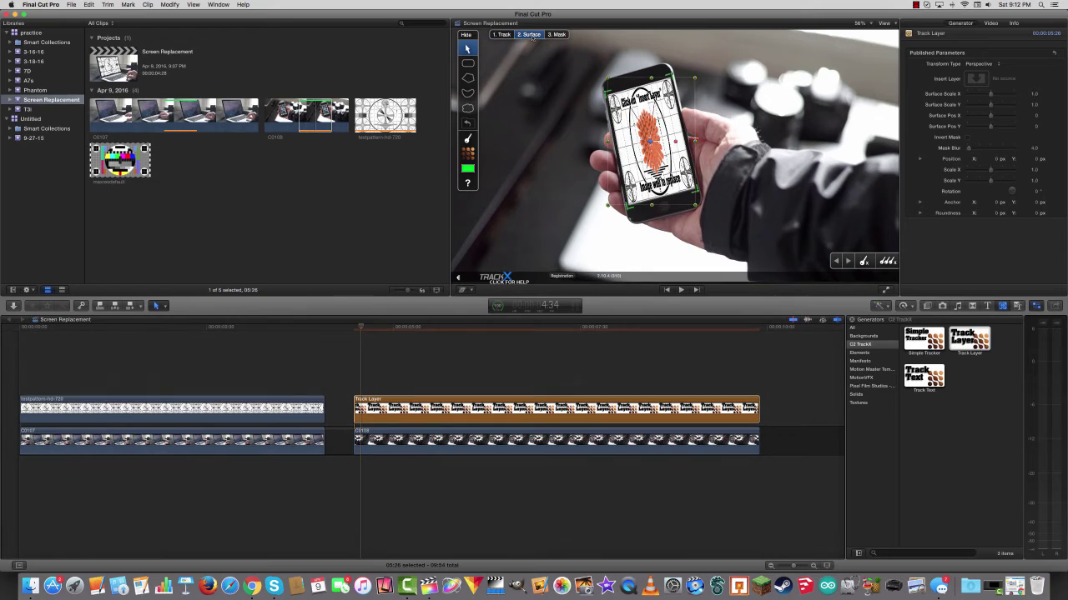
pyautogui.click(976, 79)
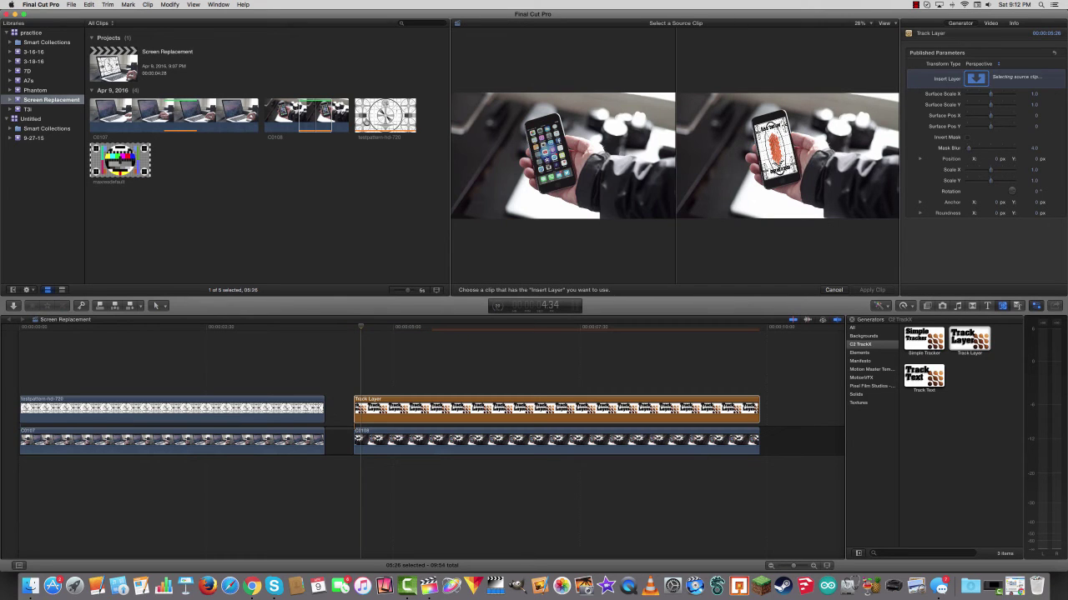
pyautogui.click(117, 163)
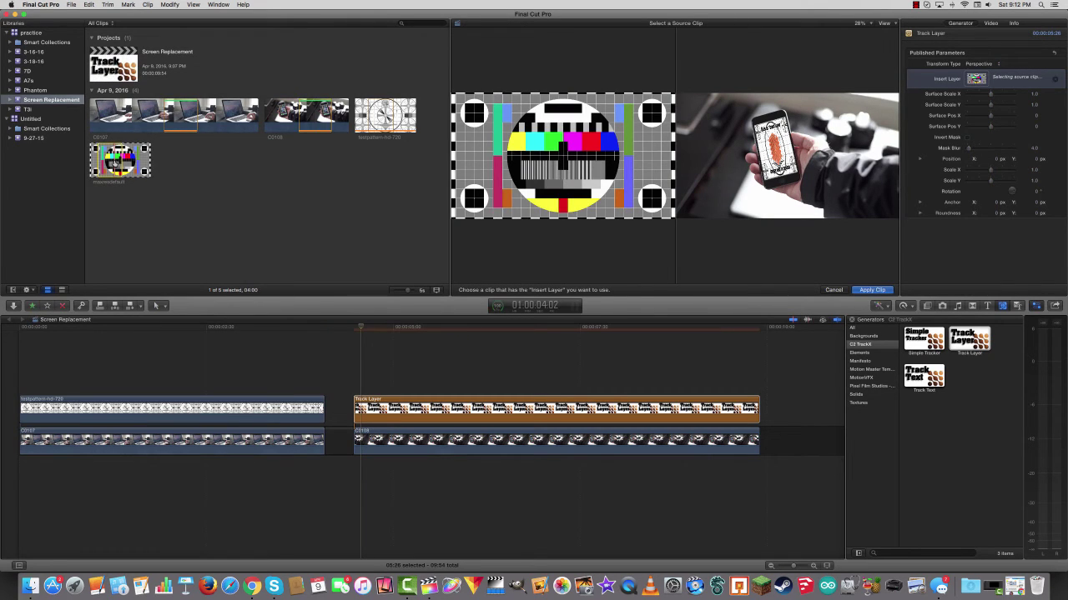
pyautogui.click(872, 290)
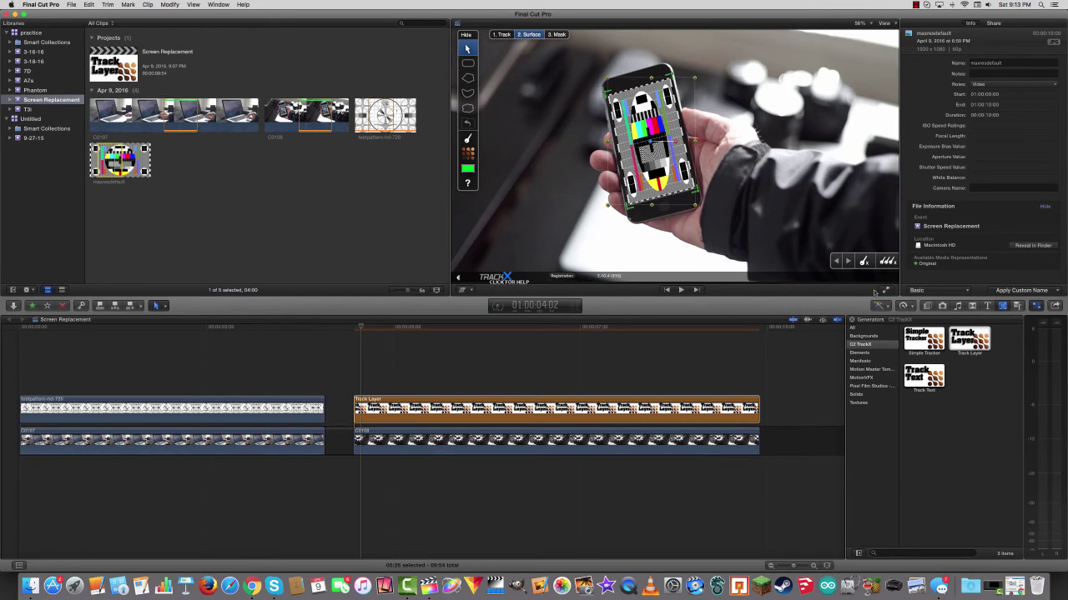
pyautogui.click(380, 409)
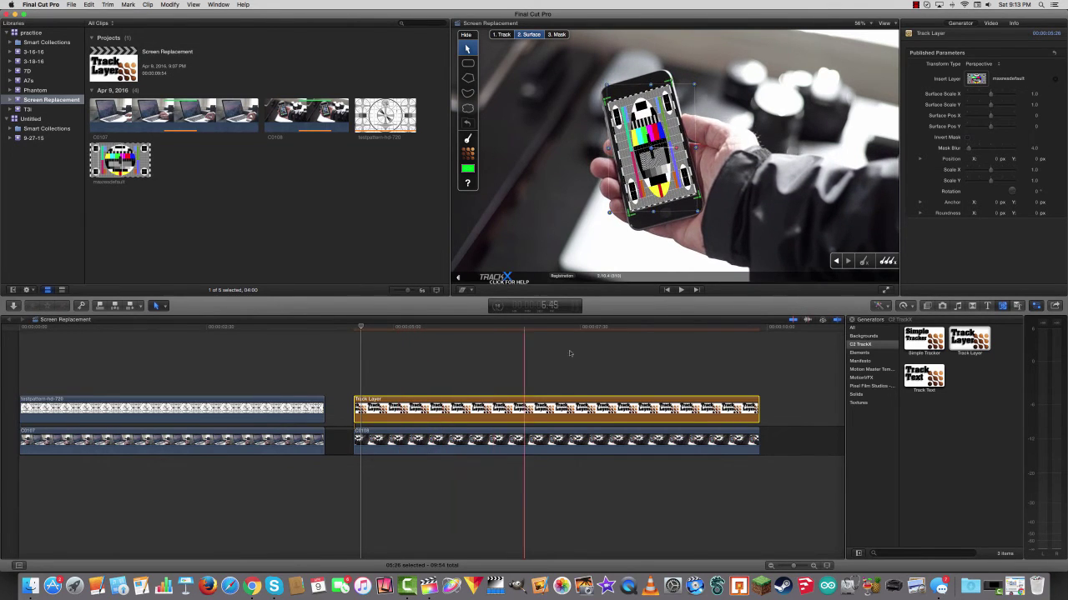
pyautogui.press('ctrl+super+f')
# Step: Open maxresdefault.jpg from the Finder practice folder in Preview and rotate it left 90°
pyautogui.click(225, 154)
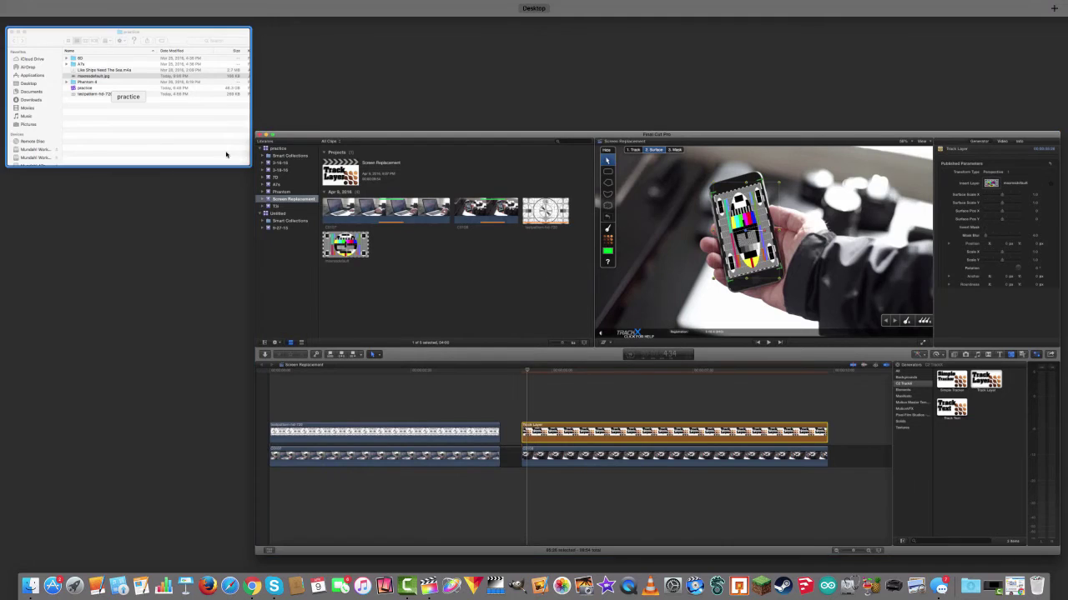
pyautogui.click(139, 146)
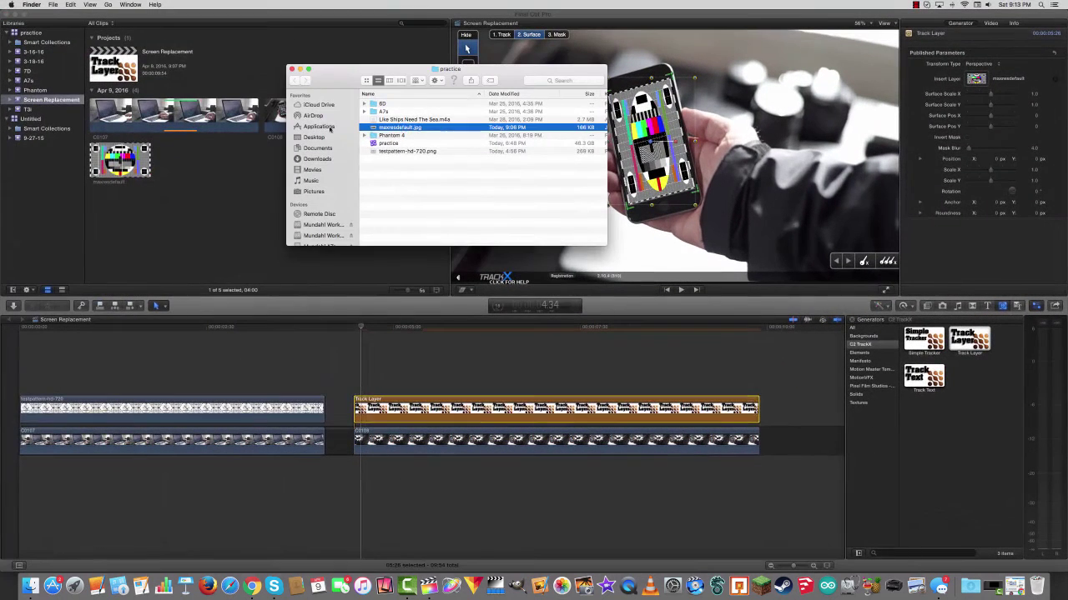
pyautogui.doubleClick(398, 128)
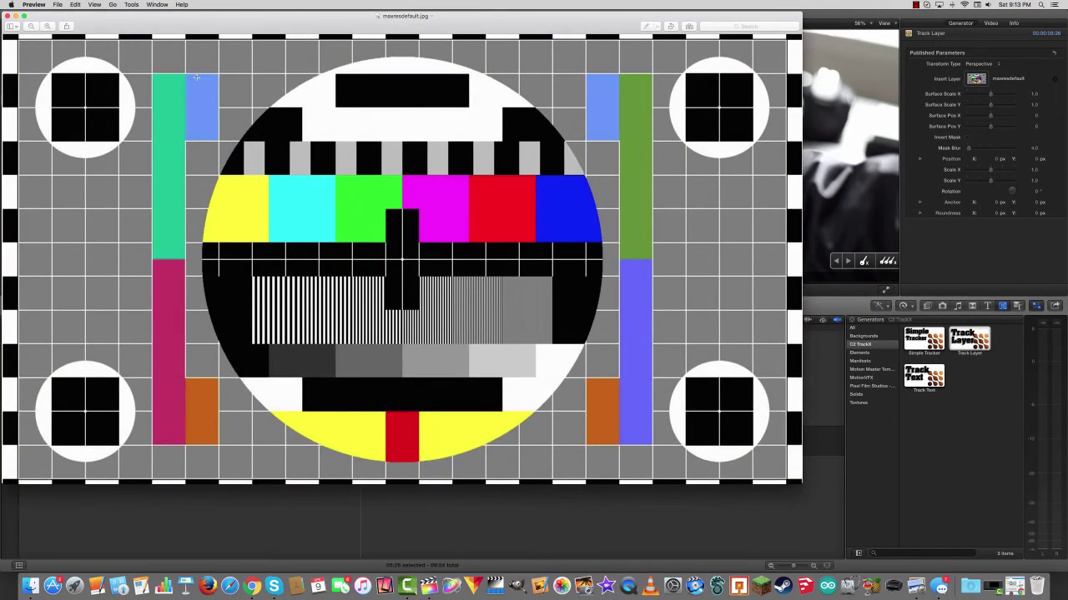
pyautogui.click(130, 5)
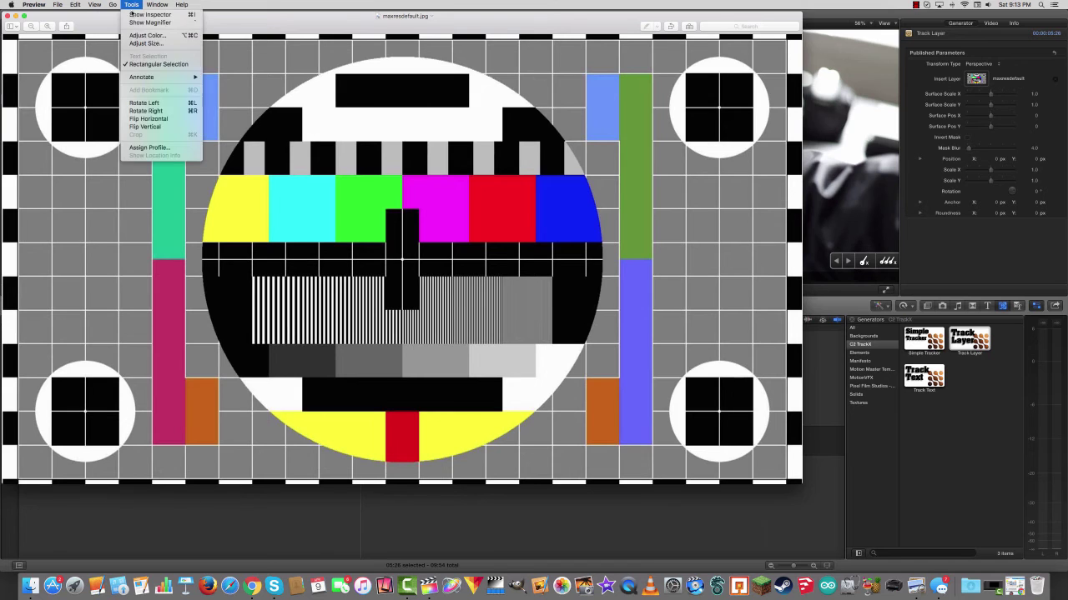
pyautogui.click(154, 101)
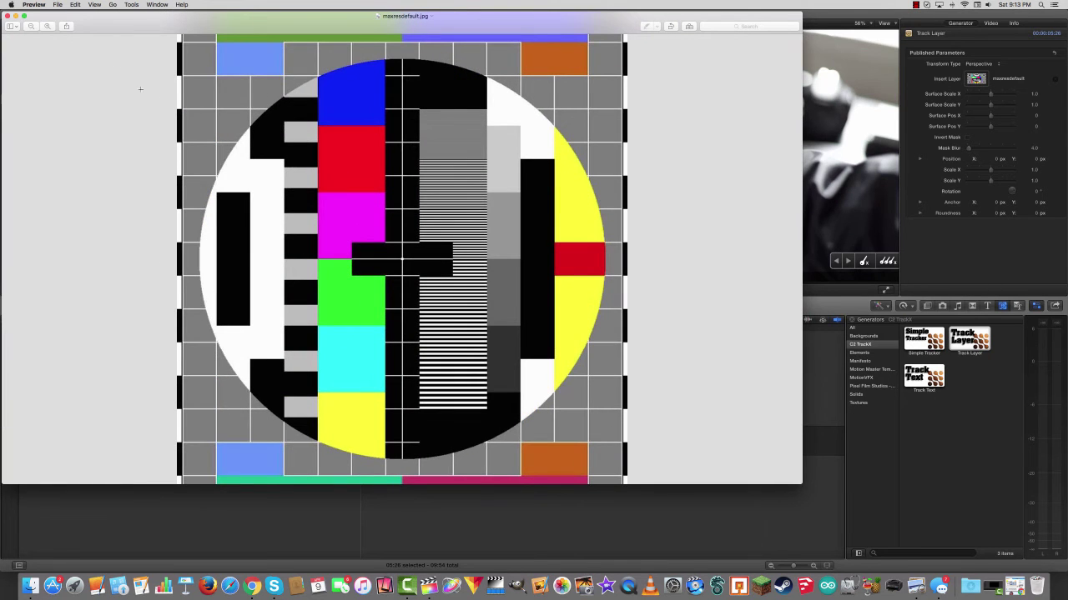
# Step: Close the rotated image and play the C0108 phone shot in the Final Cut Pro project
pyautogui.click(6, 16)
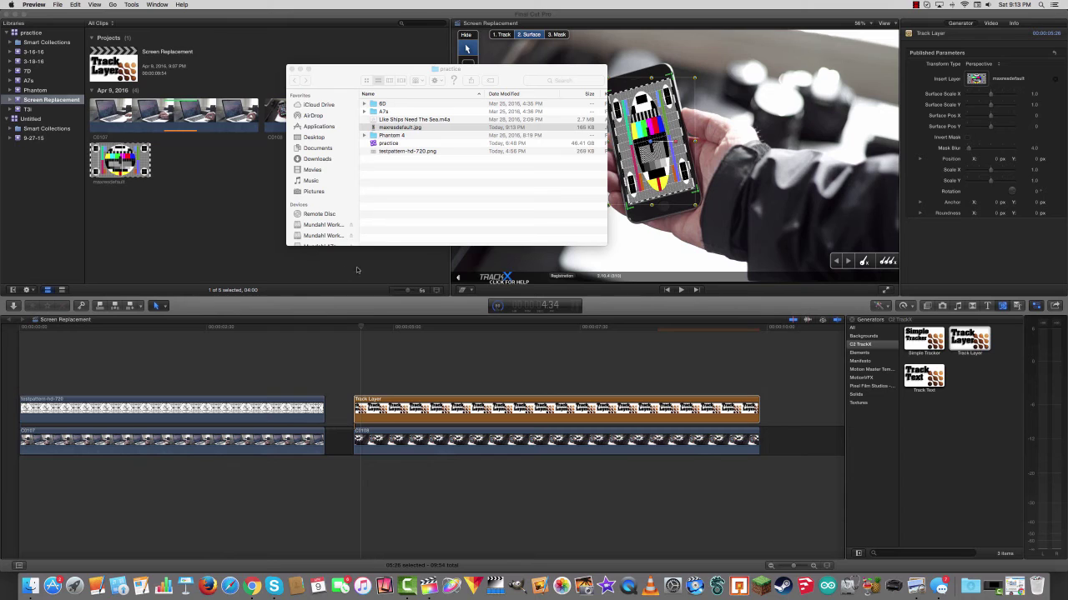
pyautogui.click(477, 365)
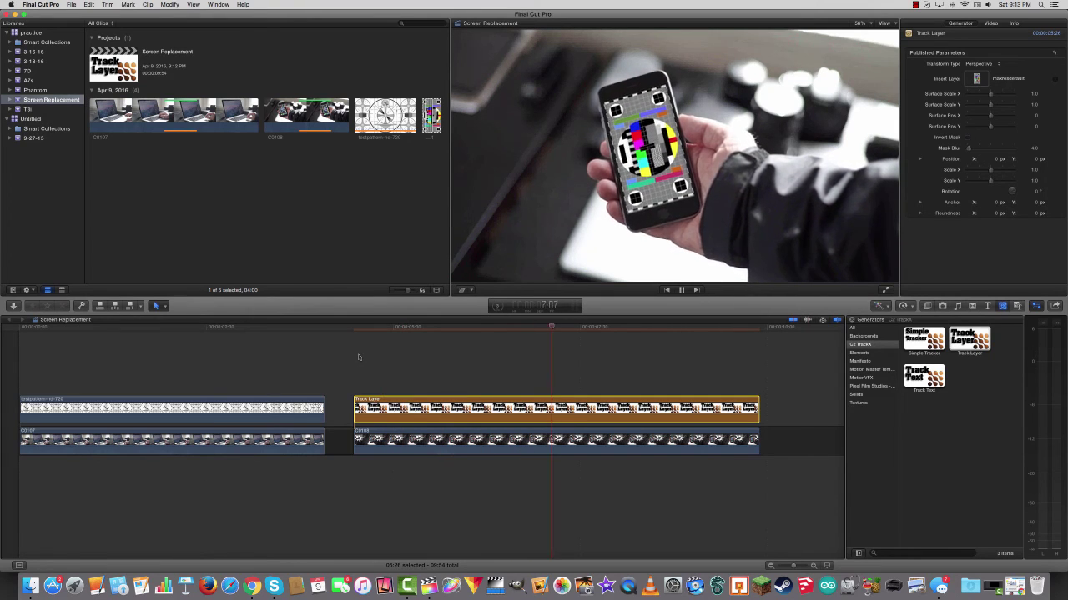
pyautogui.press('space')
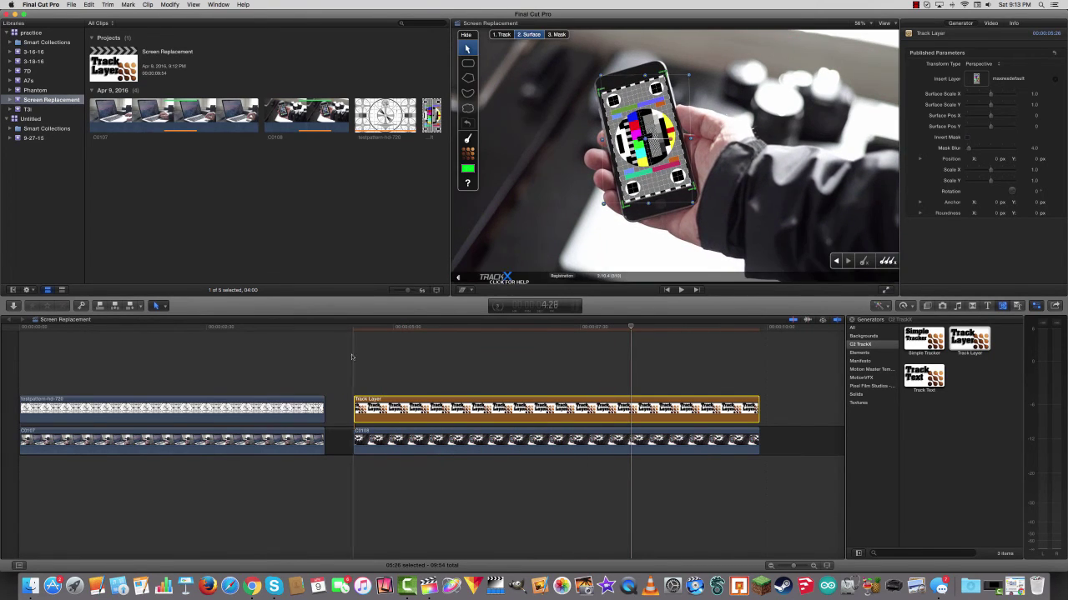